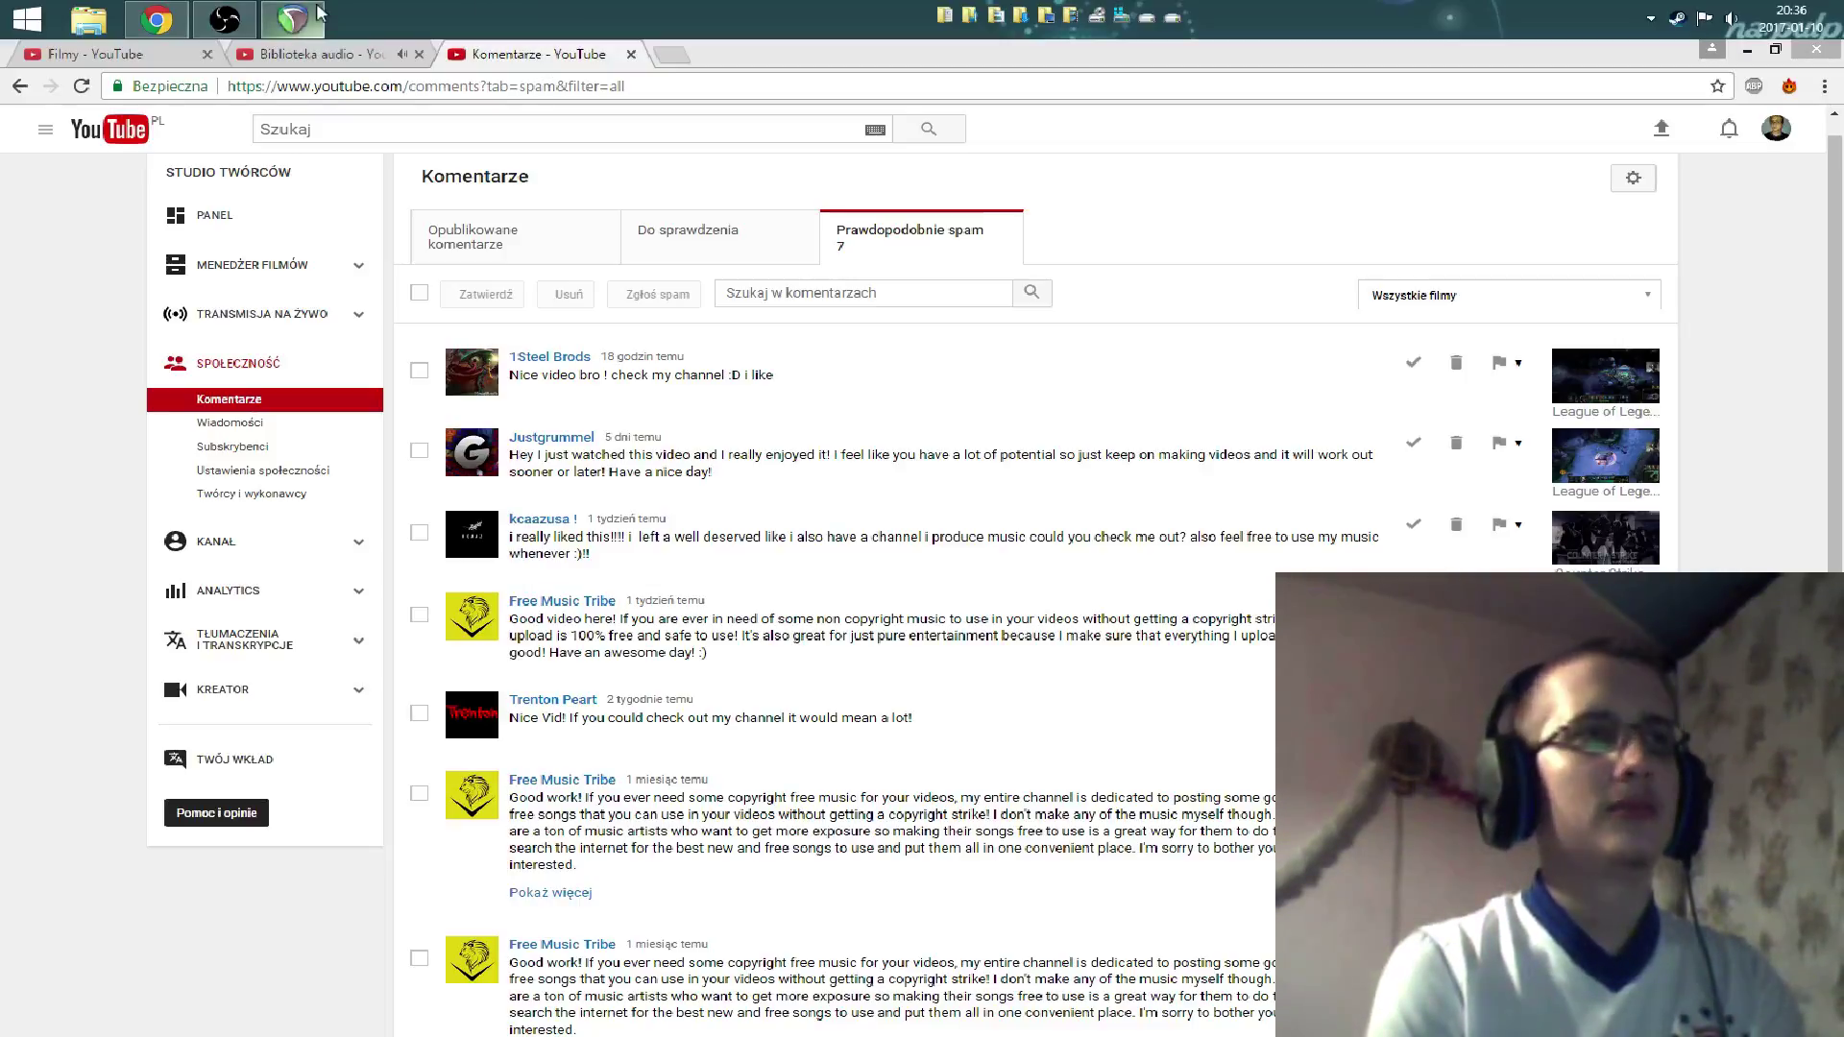
# Step: Close the YouTube audio library and comments pages and minimise the browser window
pyautogui.click(225, 19)
pyautogui.click(1250, 146)
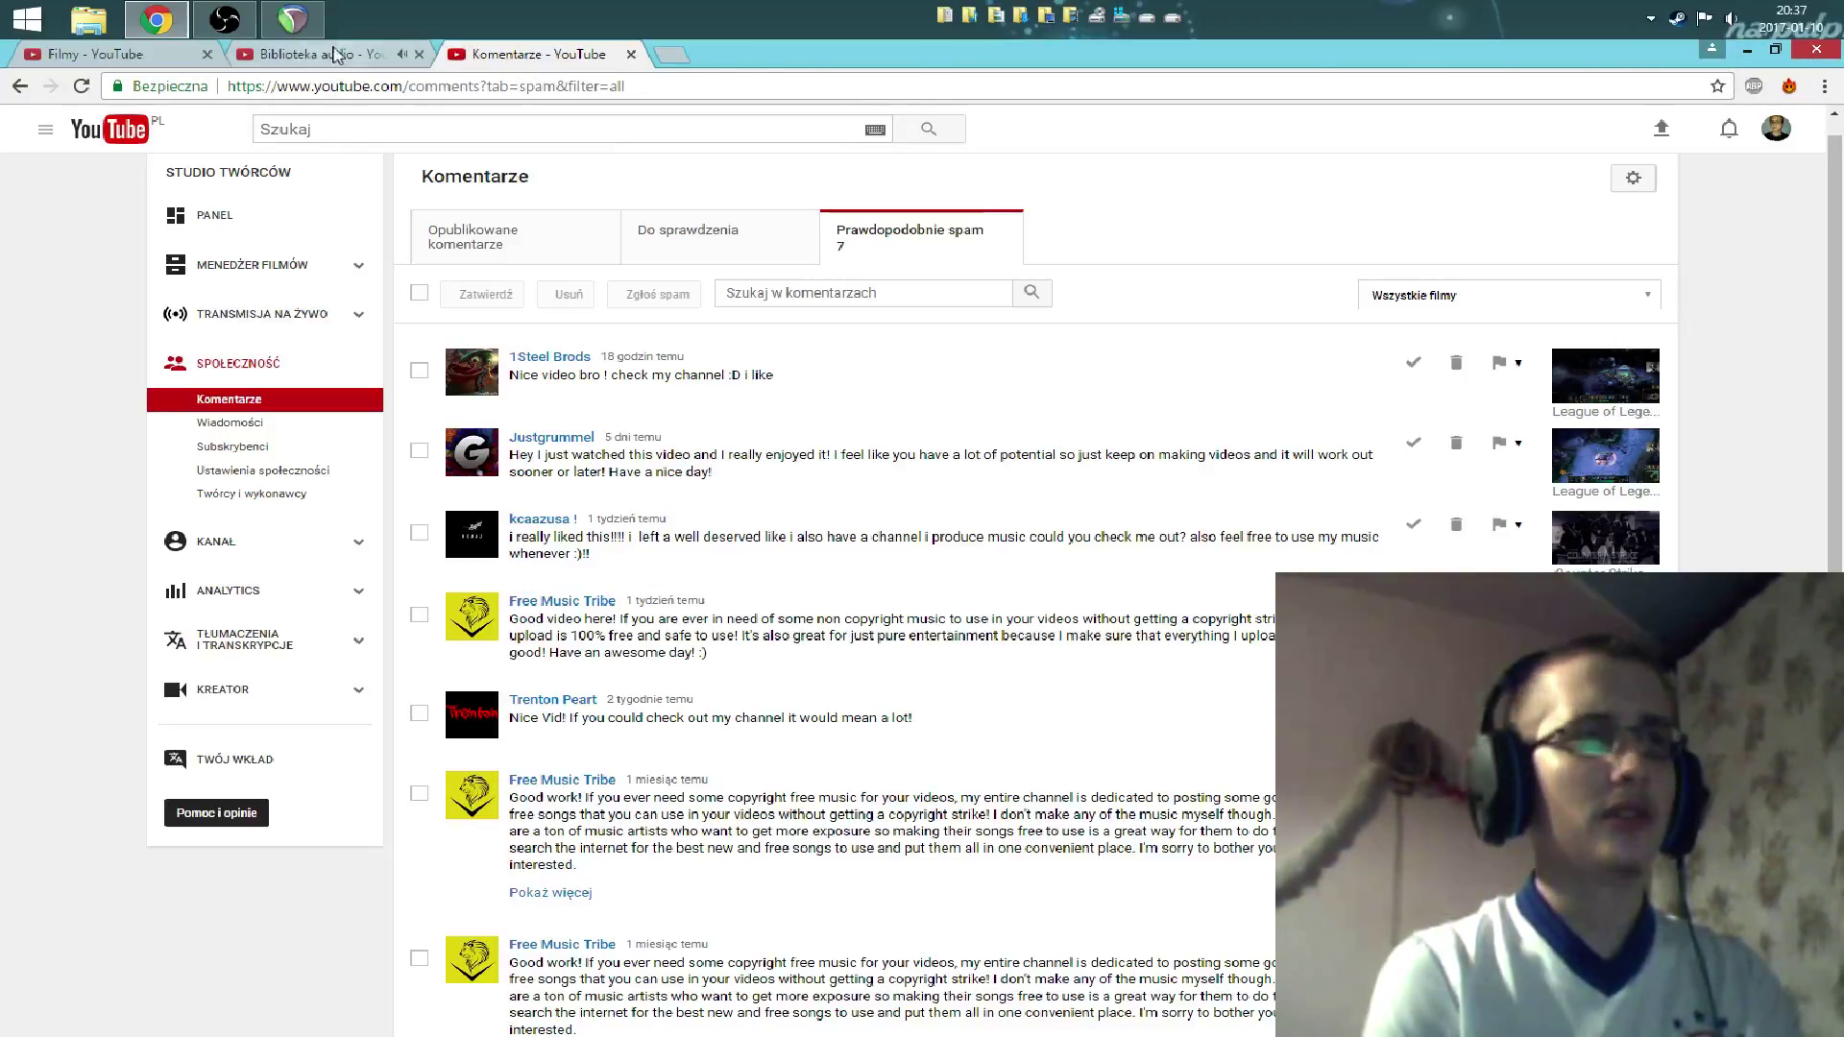
pyautogui.click(419, 54)
pyautogui.click(418, 54)
pyautogui.click(1747, 50)
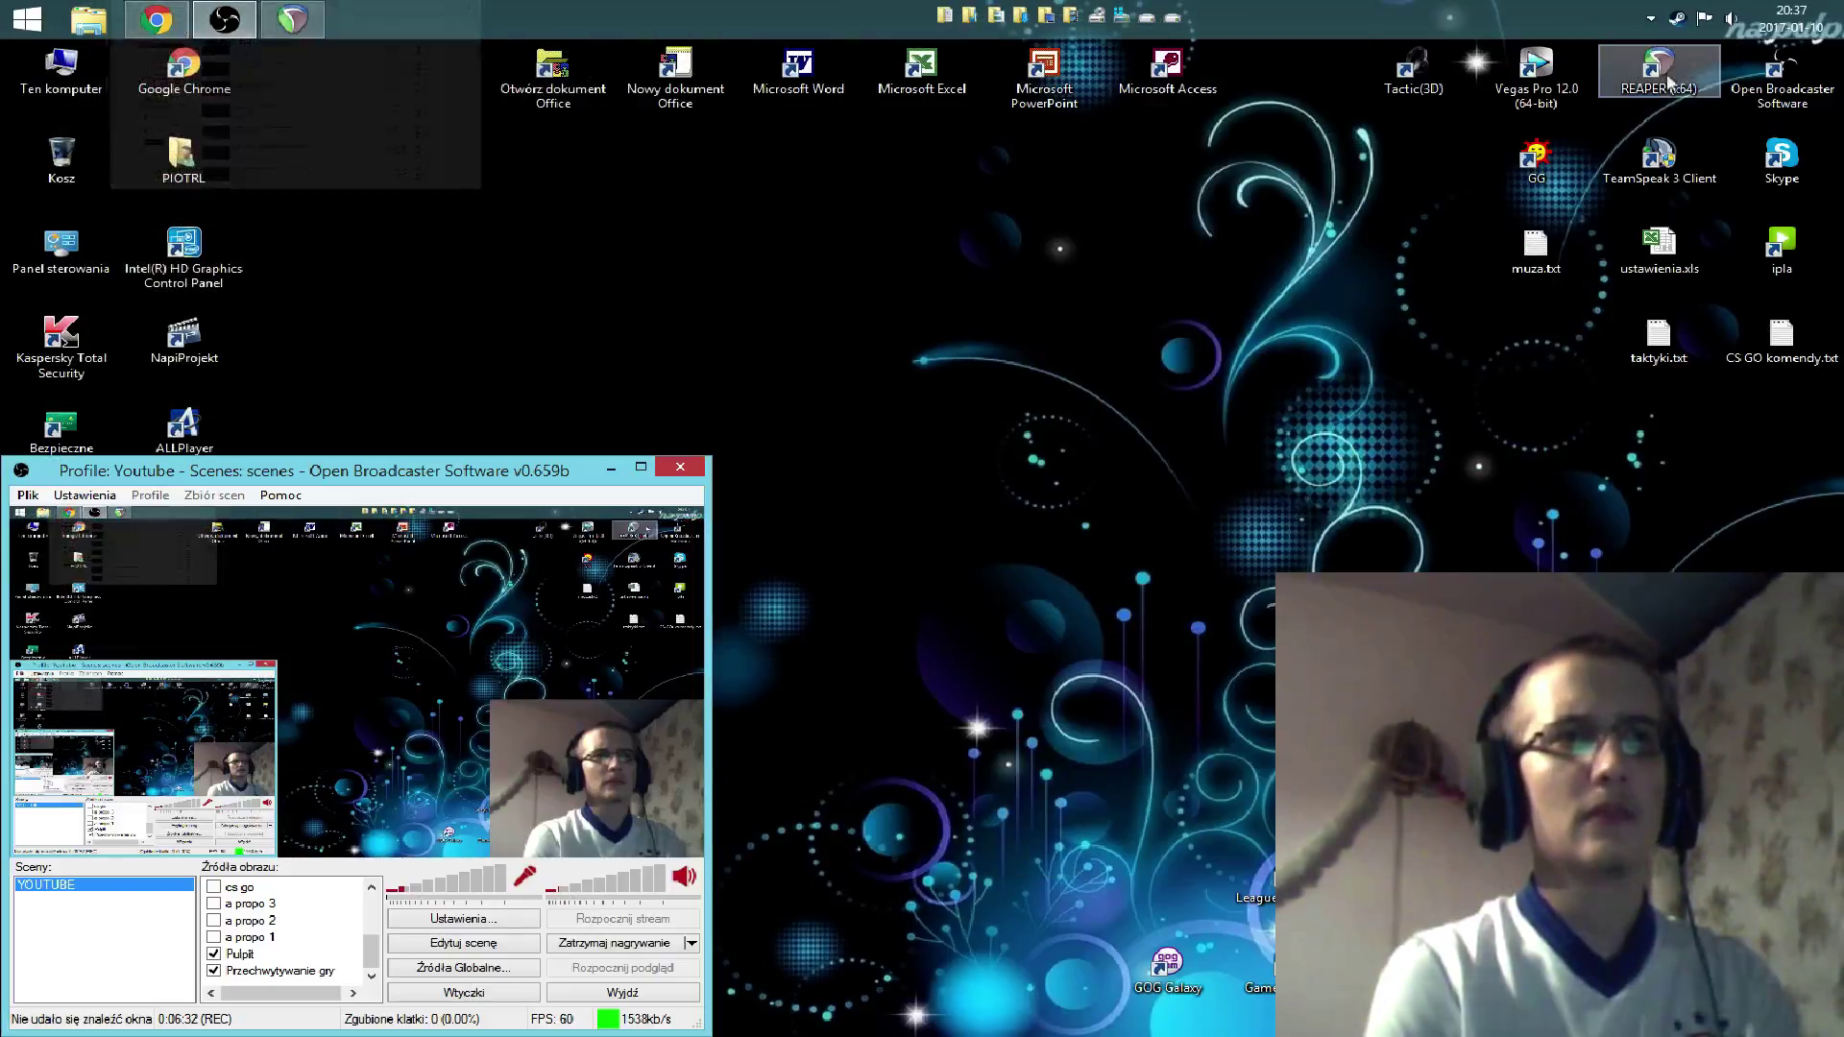
# Step: In the Open Broadcaster Software settings, turn off push-to-talk among the hotkeys and move the settings window aside
pyautogui.click(84, 494)
pyautogui.click(106, 521)
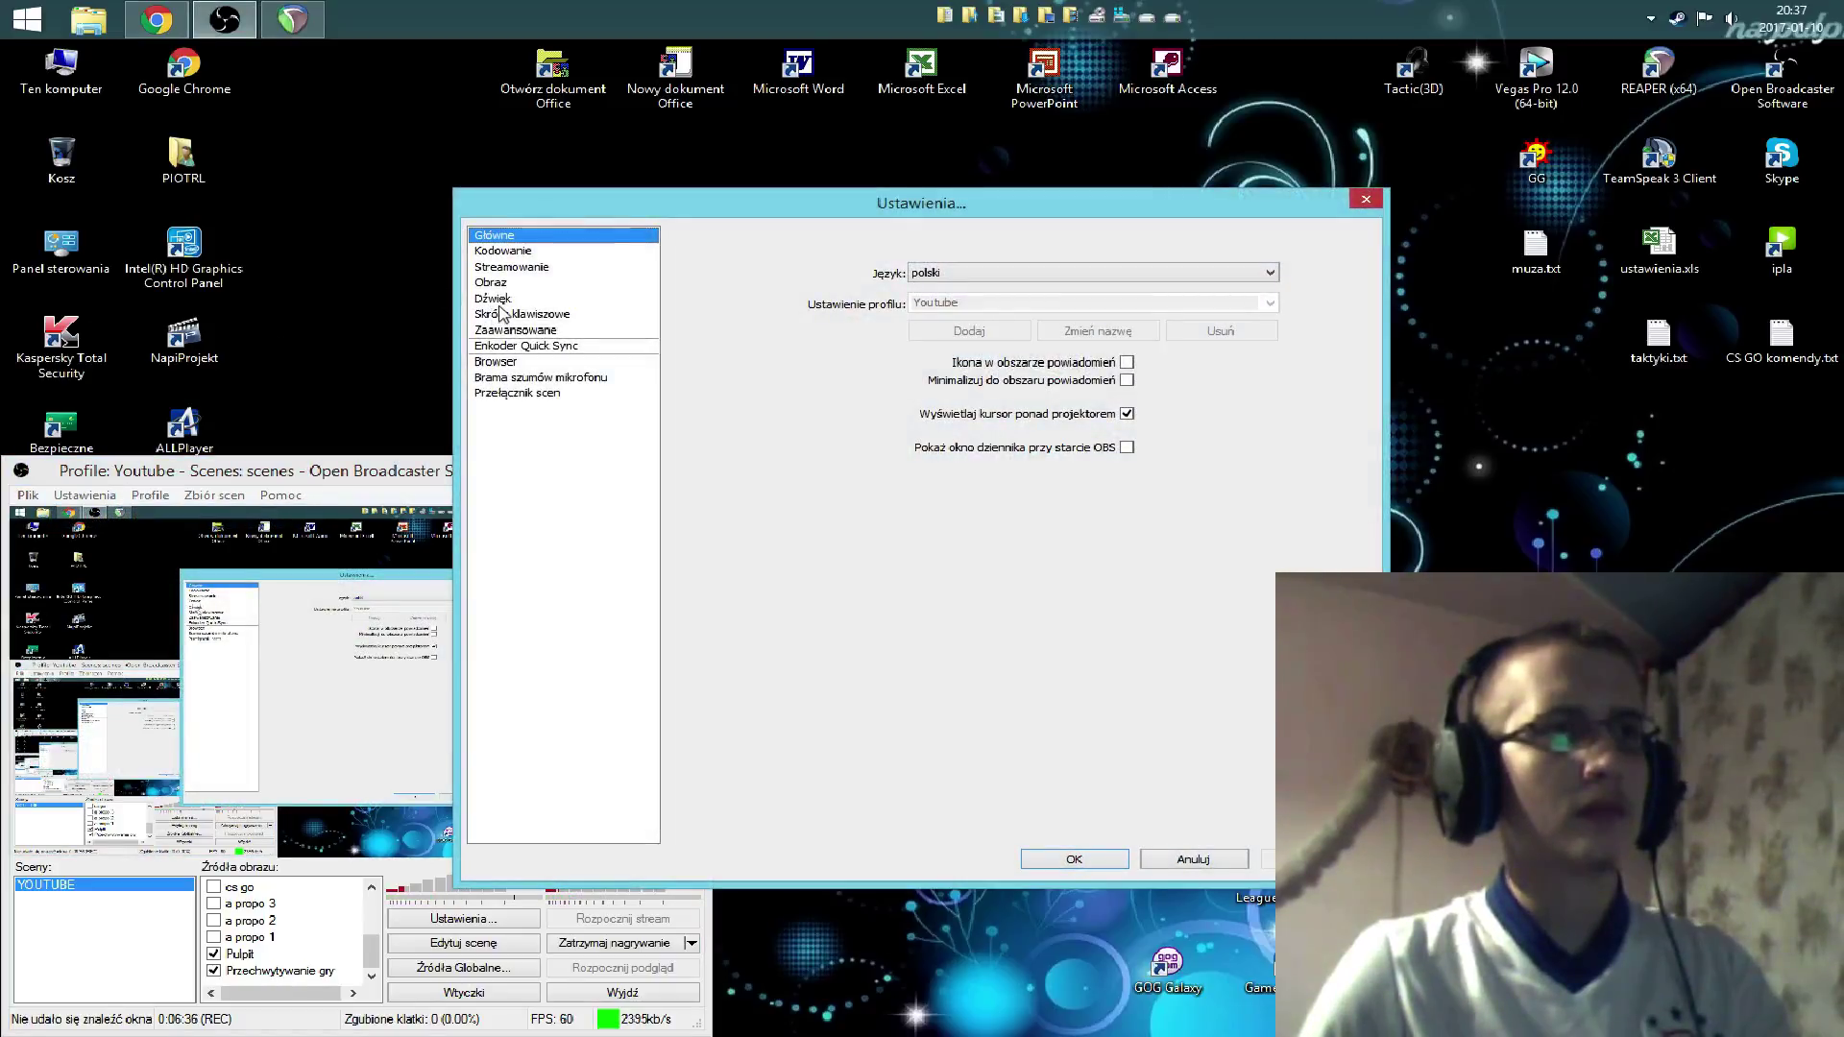
pyautogui.click(519, 317)
pyautogui.click(700, 267)
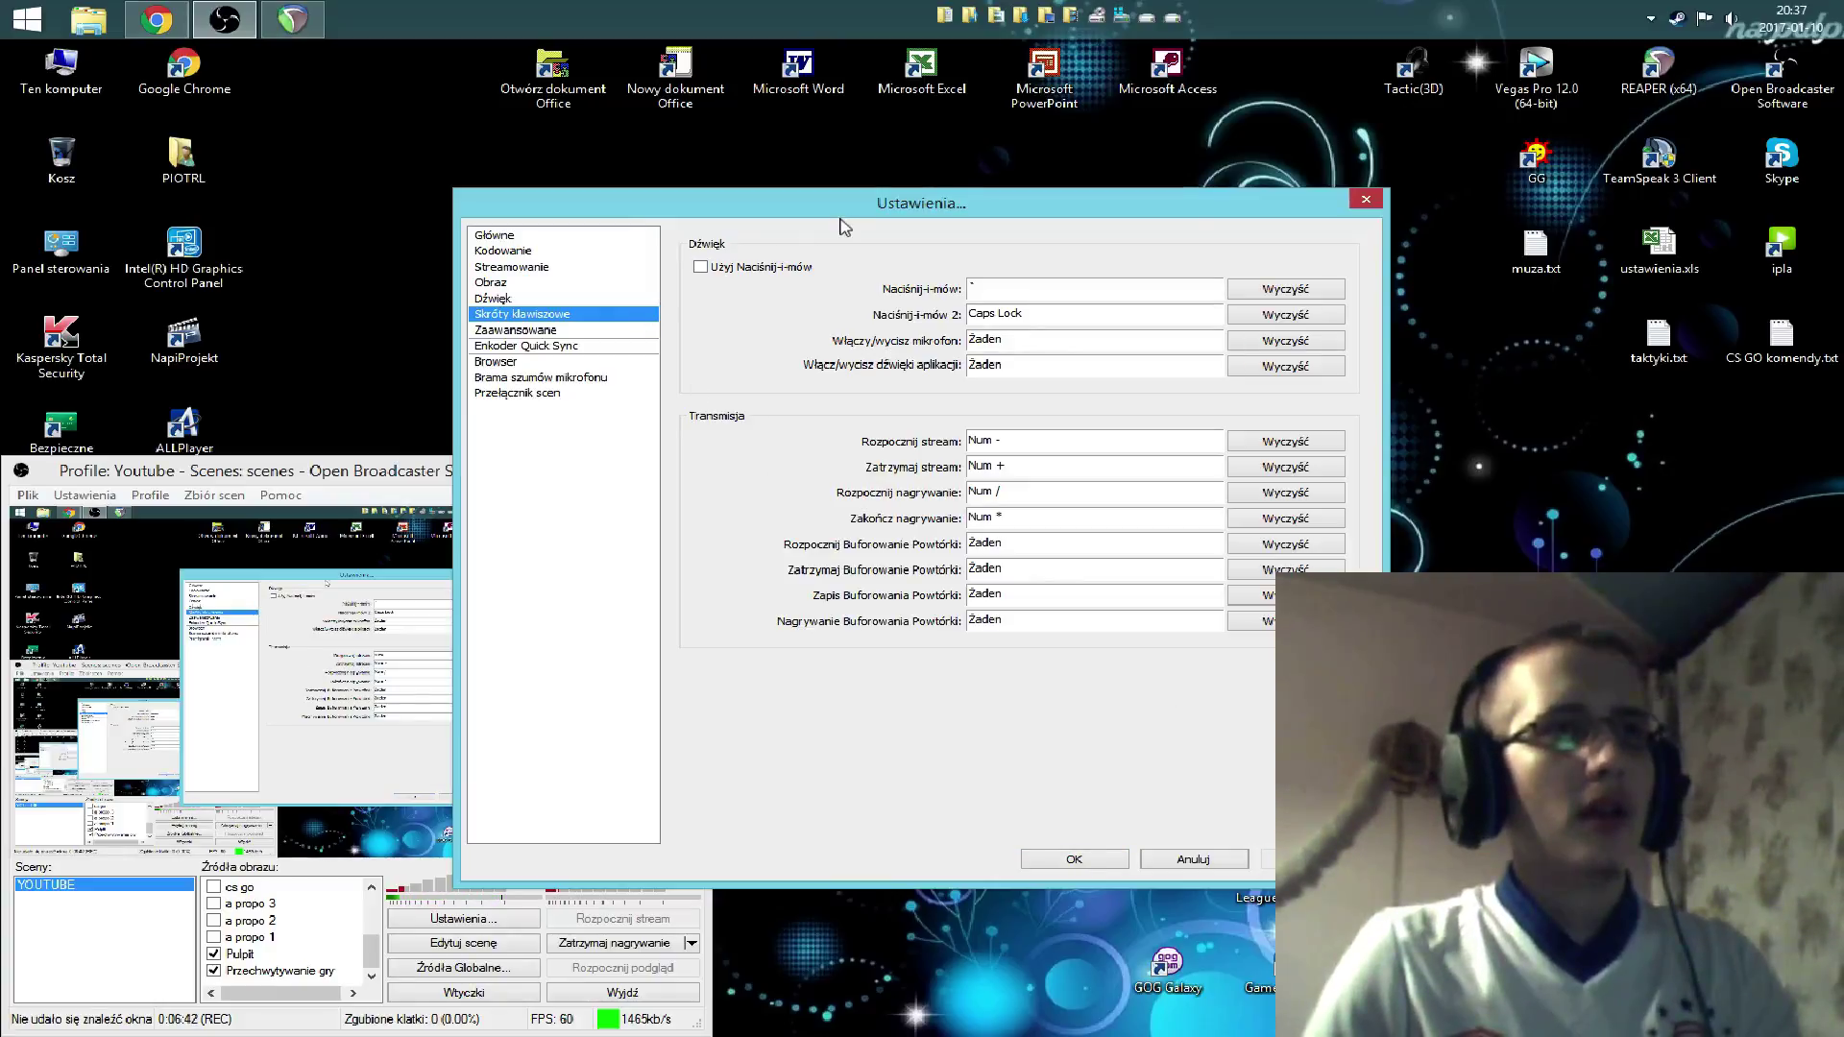
pyautogui.moveTo(851, 211); pyautogui.dragTo(924, 174)
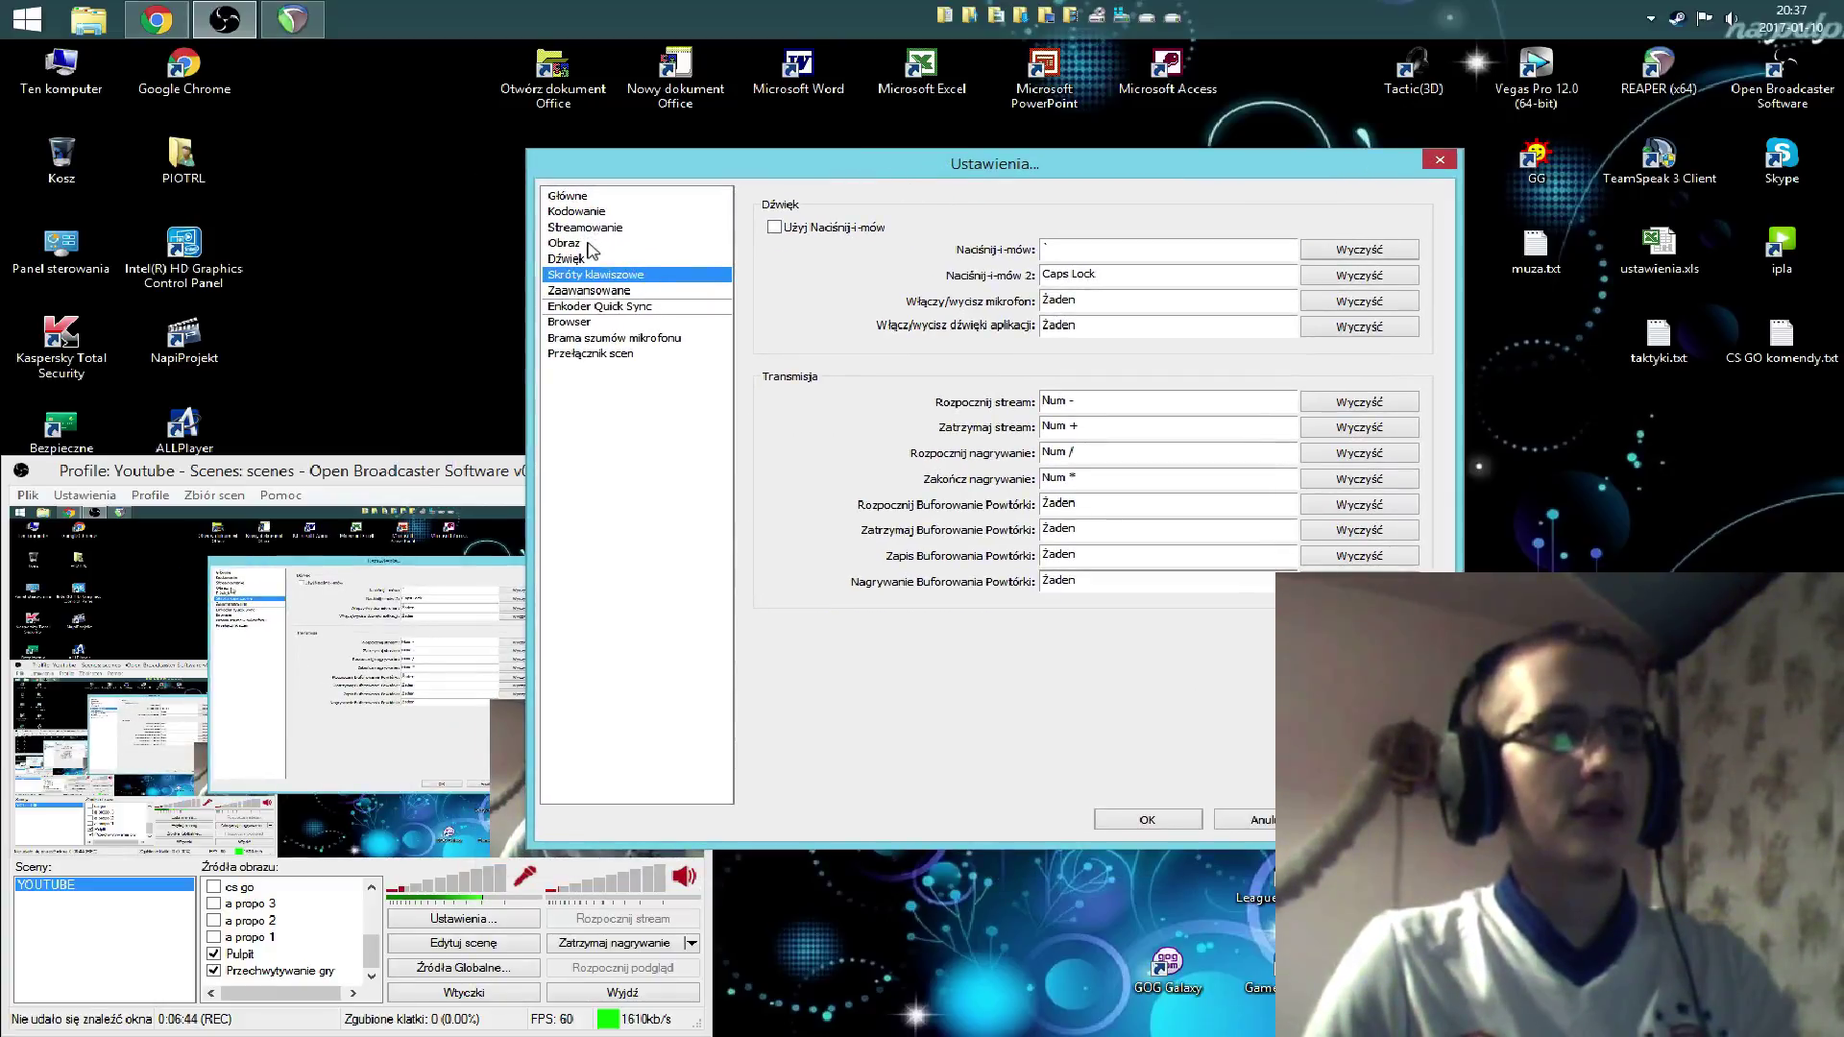
# Step: Show the encoding settings with the maximum bitrate, multiply 10000 by 1024 in Calculator, and close the calculator
pyautogui.click(579, 212)
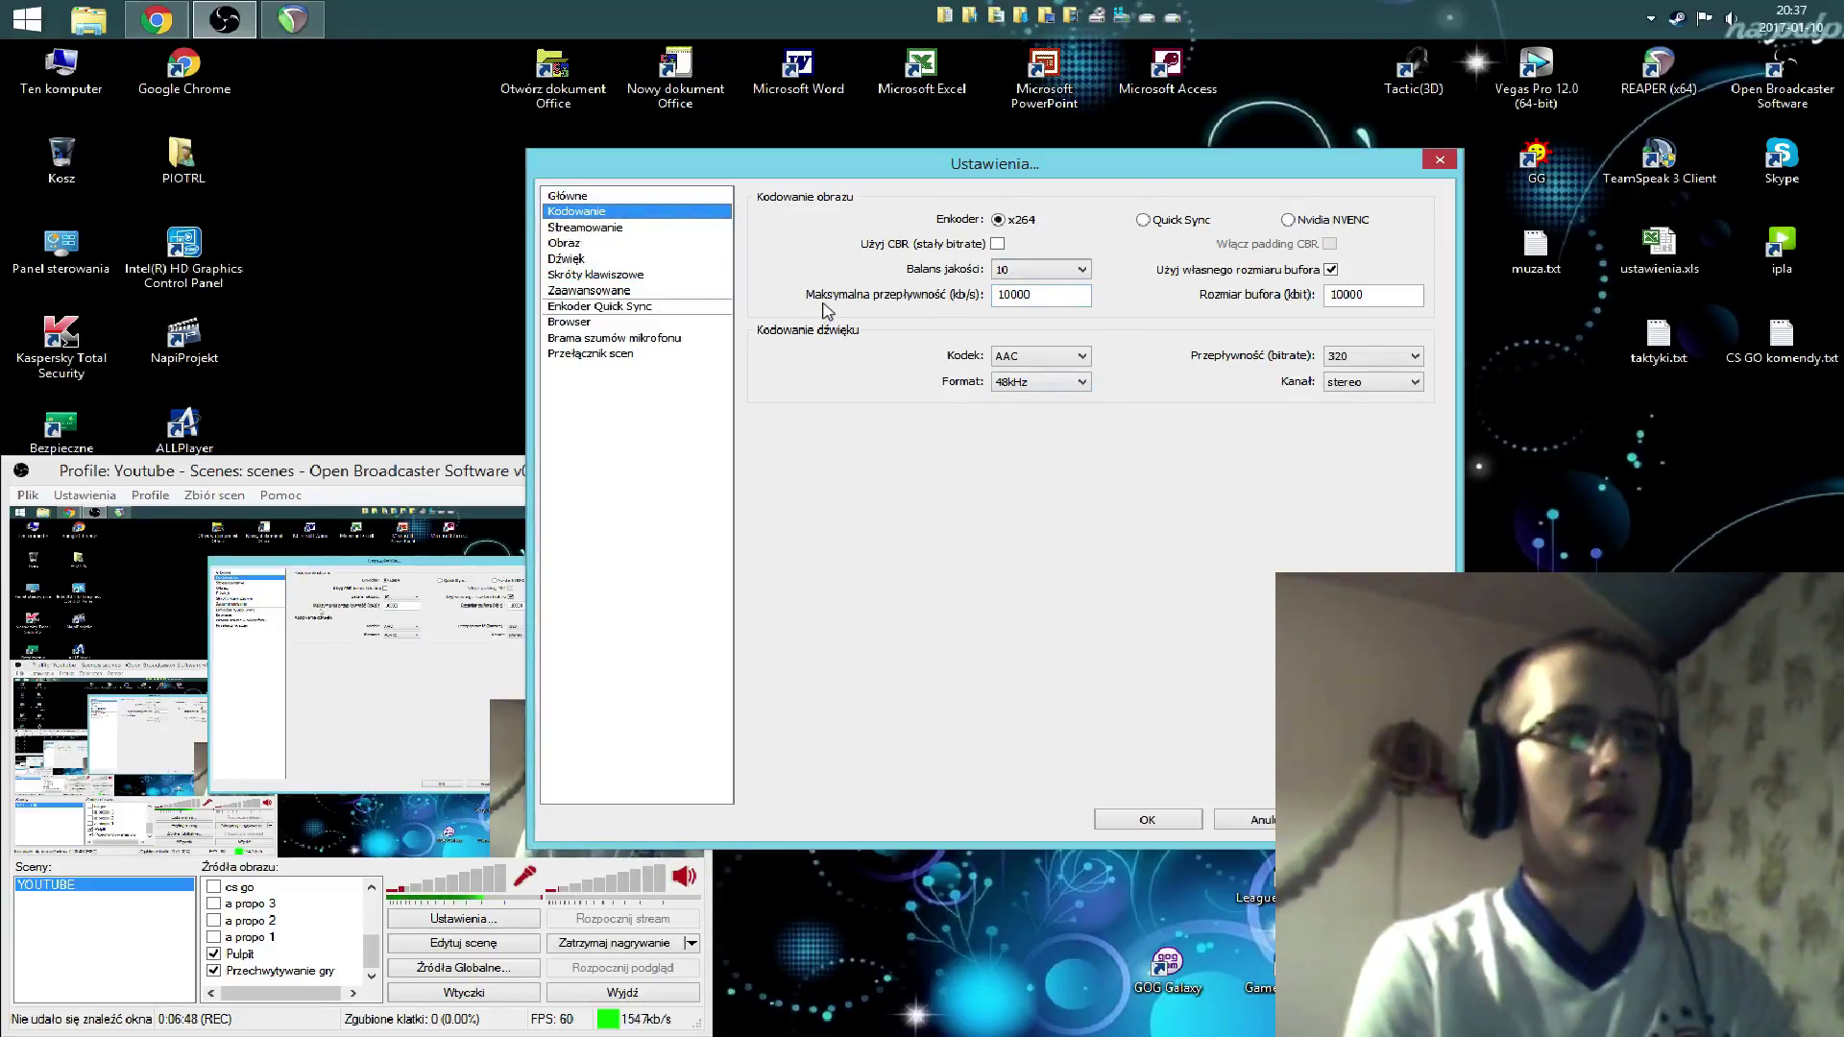
pyautogui.moveTo(1054, 301)
pyautogui.press('XF86Calculator')
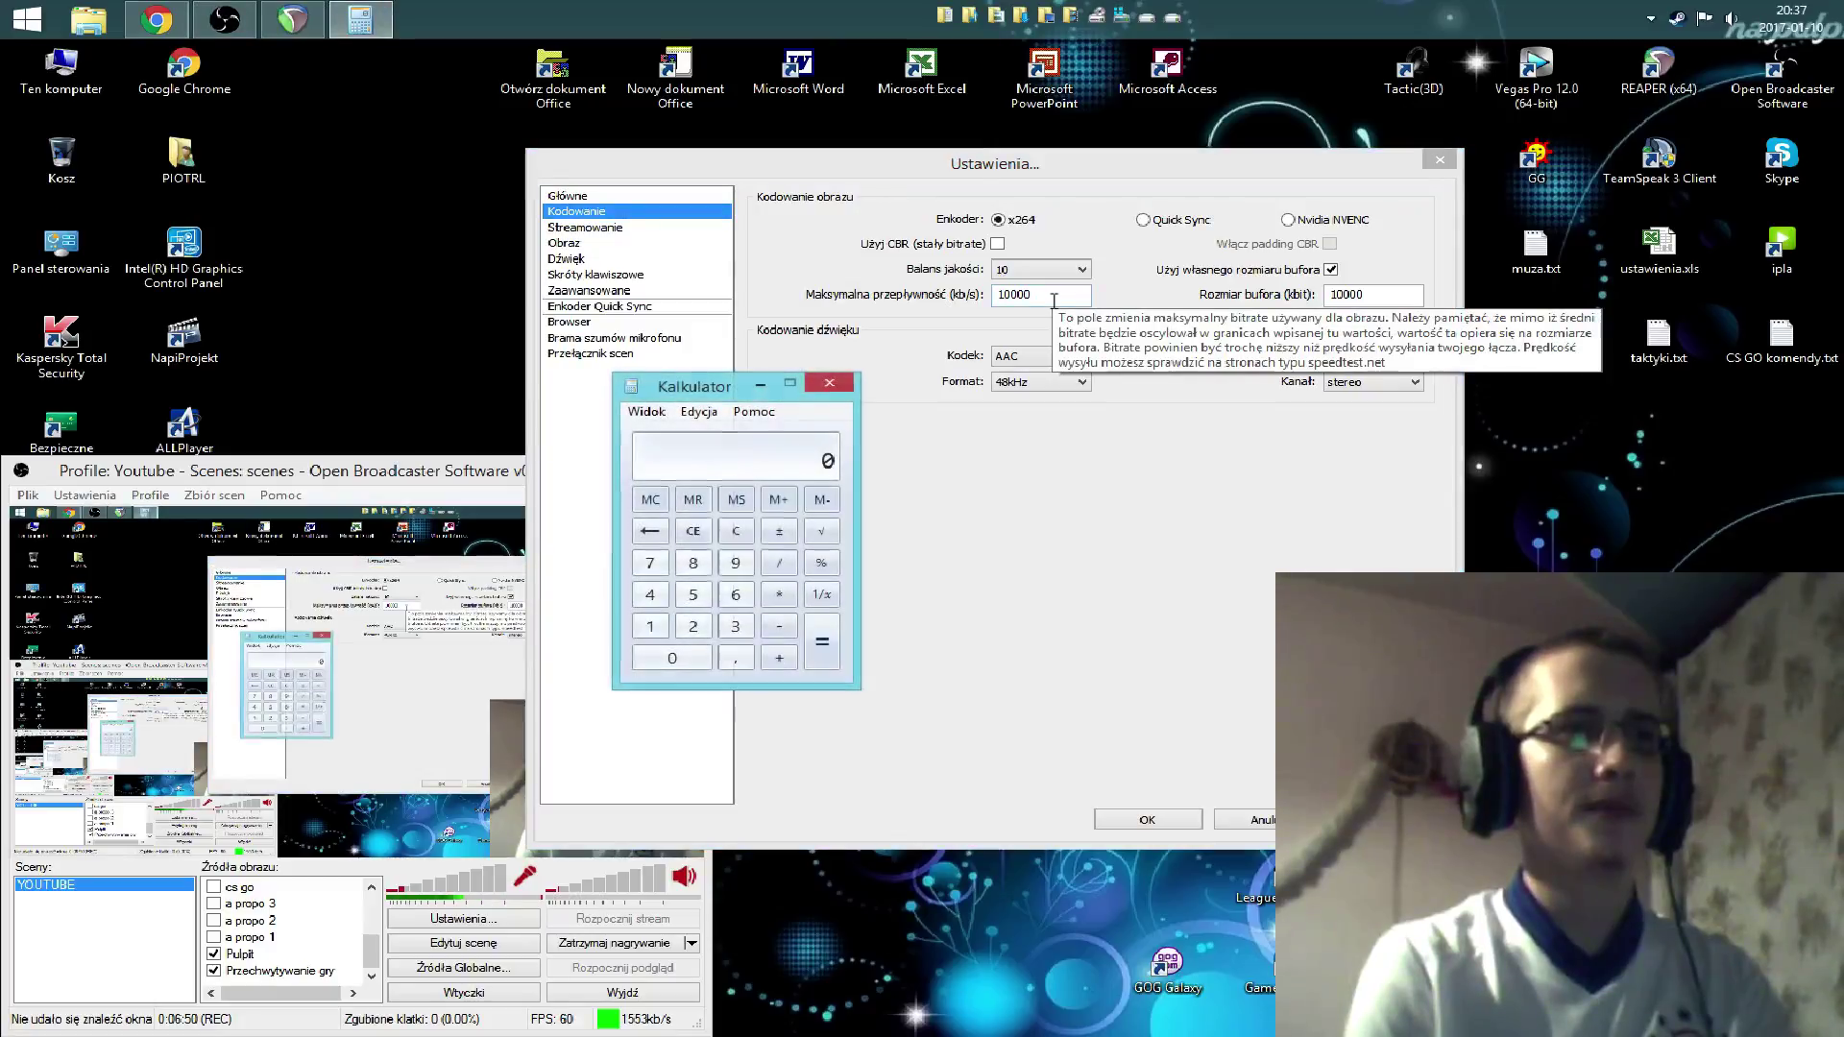
pyautogui.write('1')
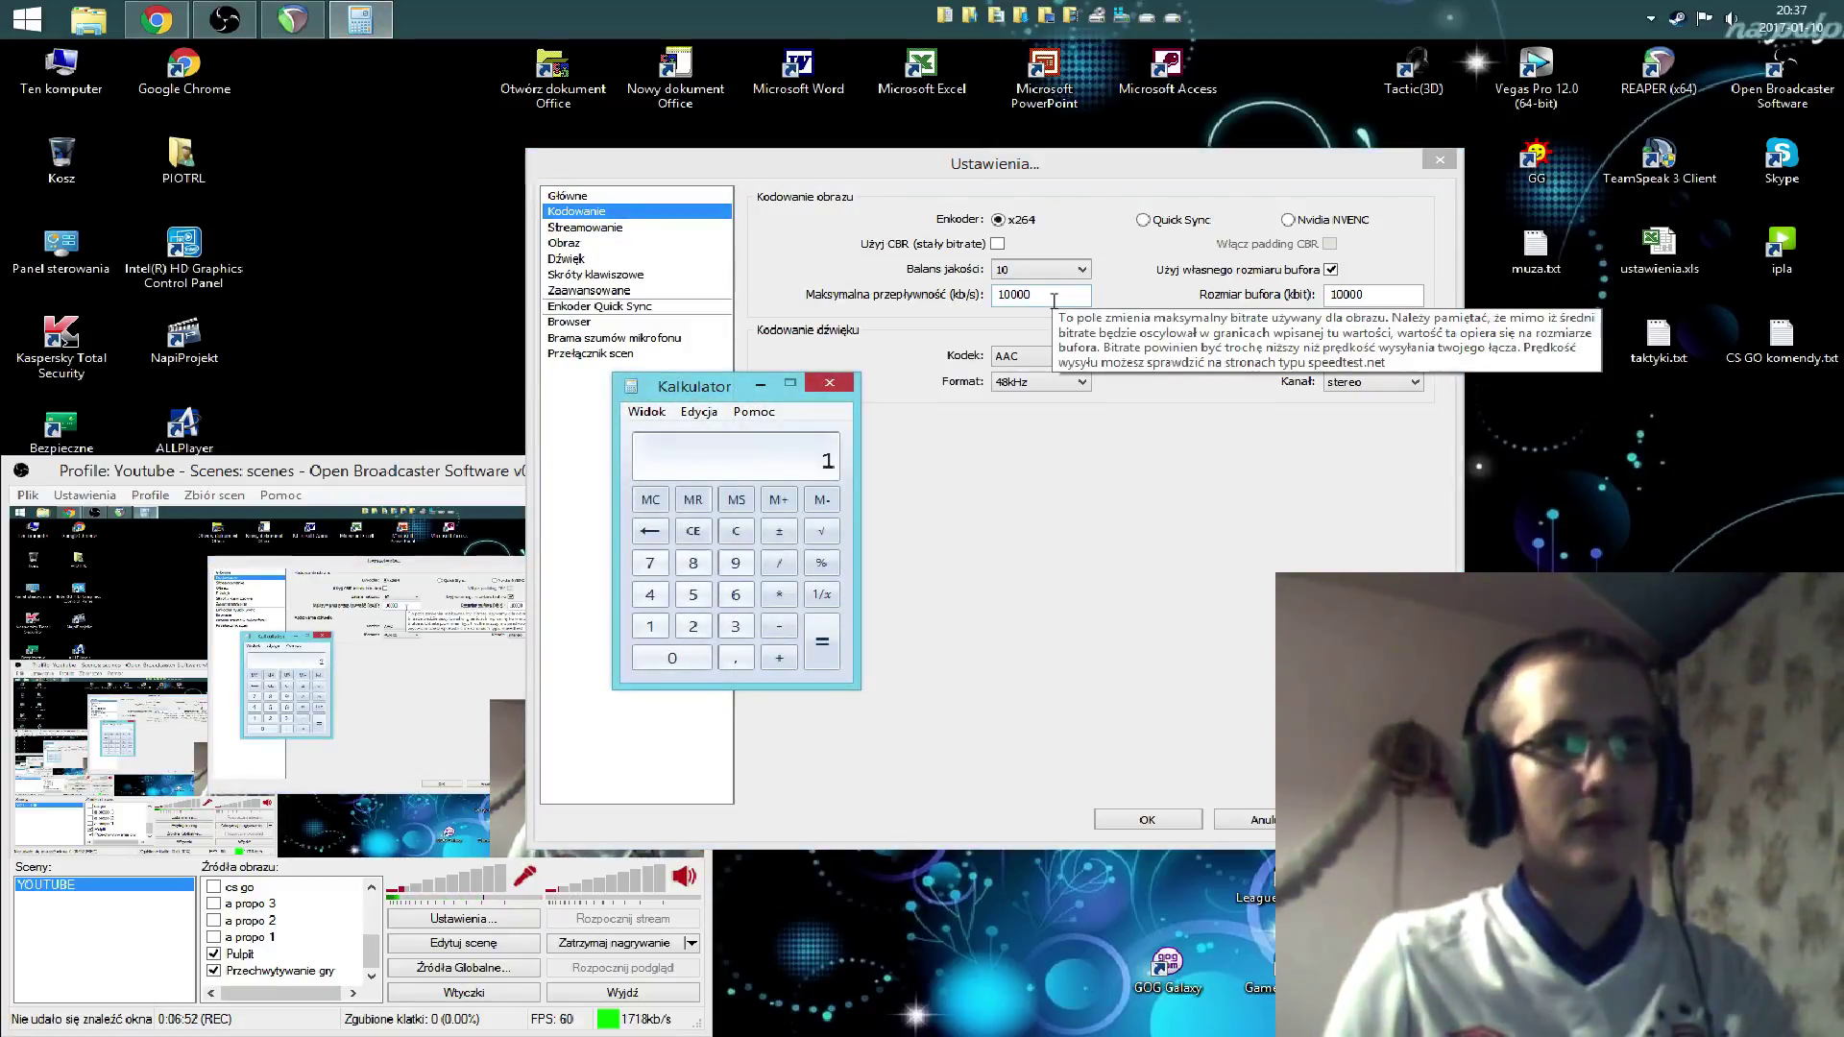
pyautogui.write('0000')
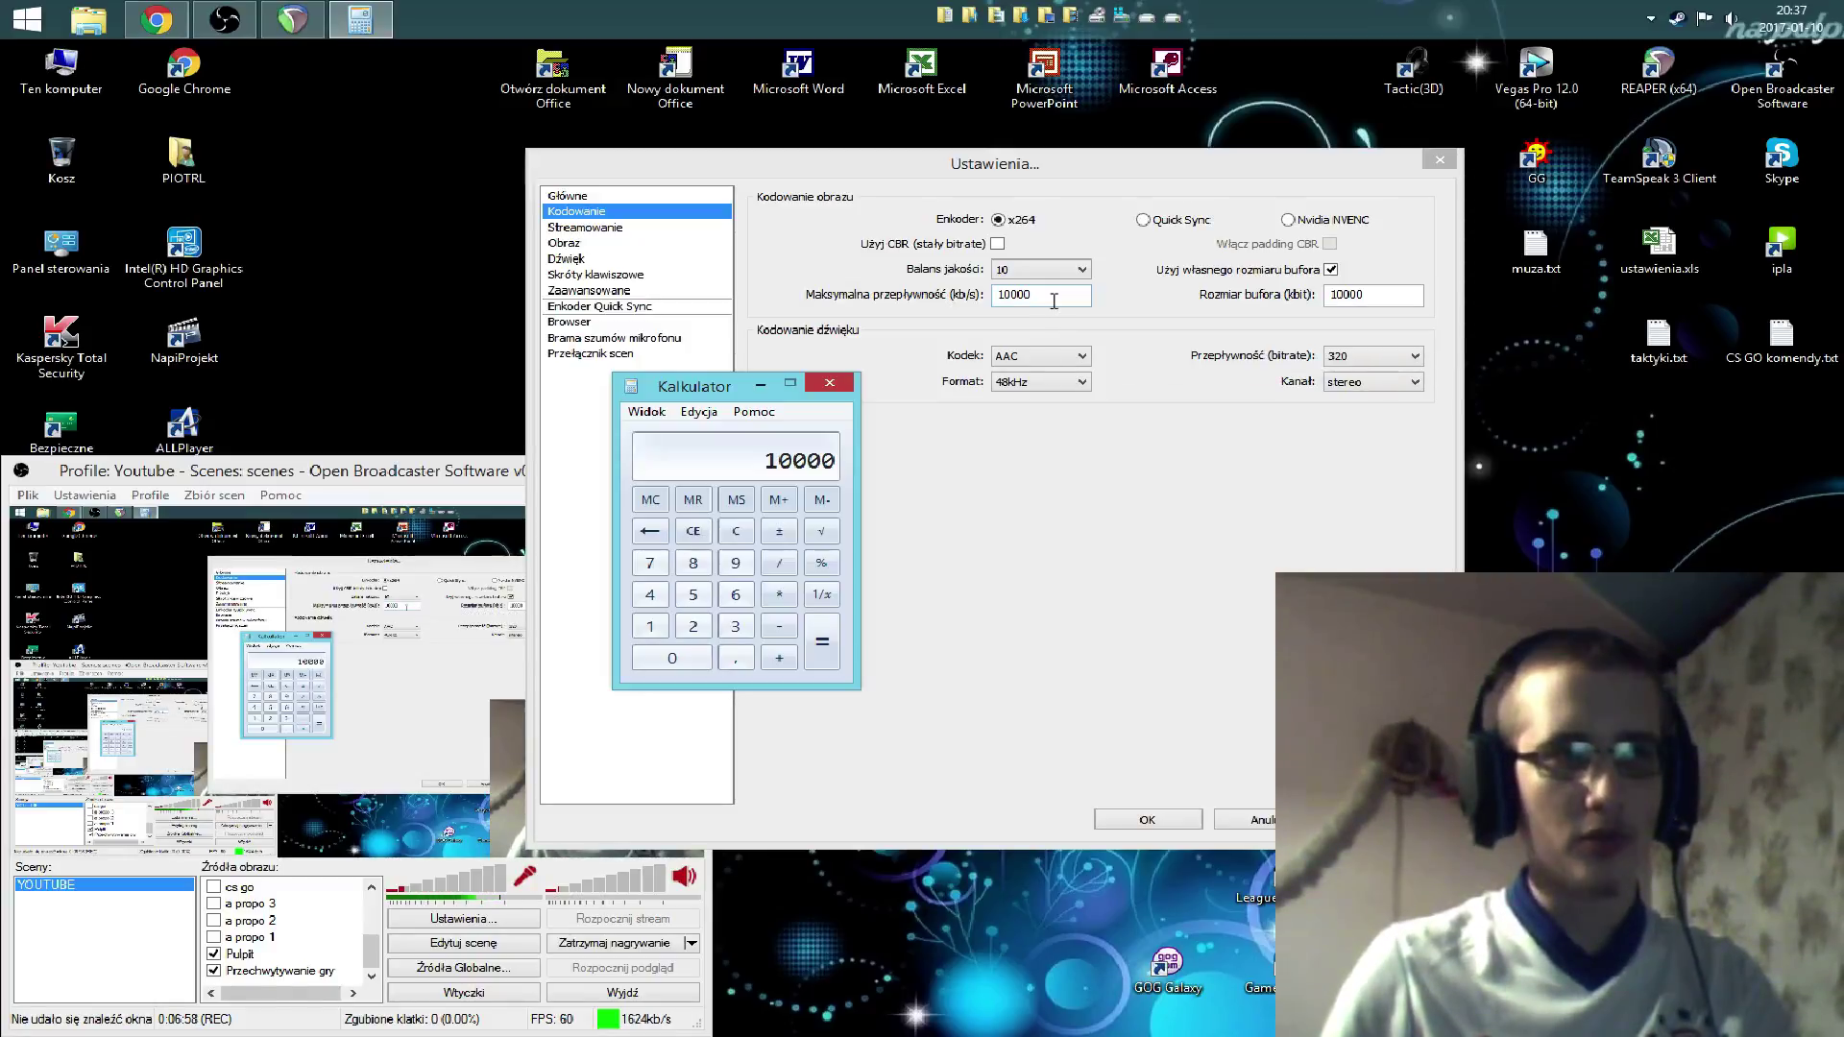
pyautogui.click(780, 596)
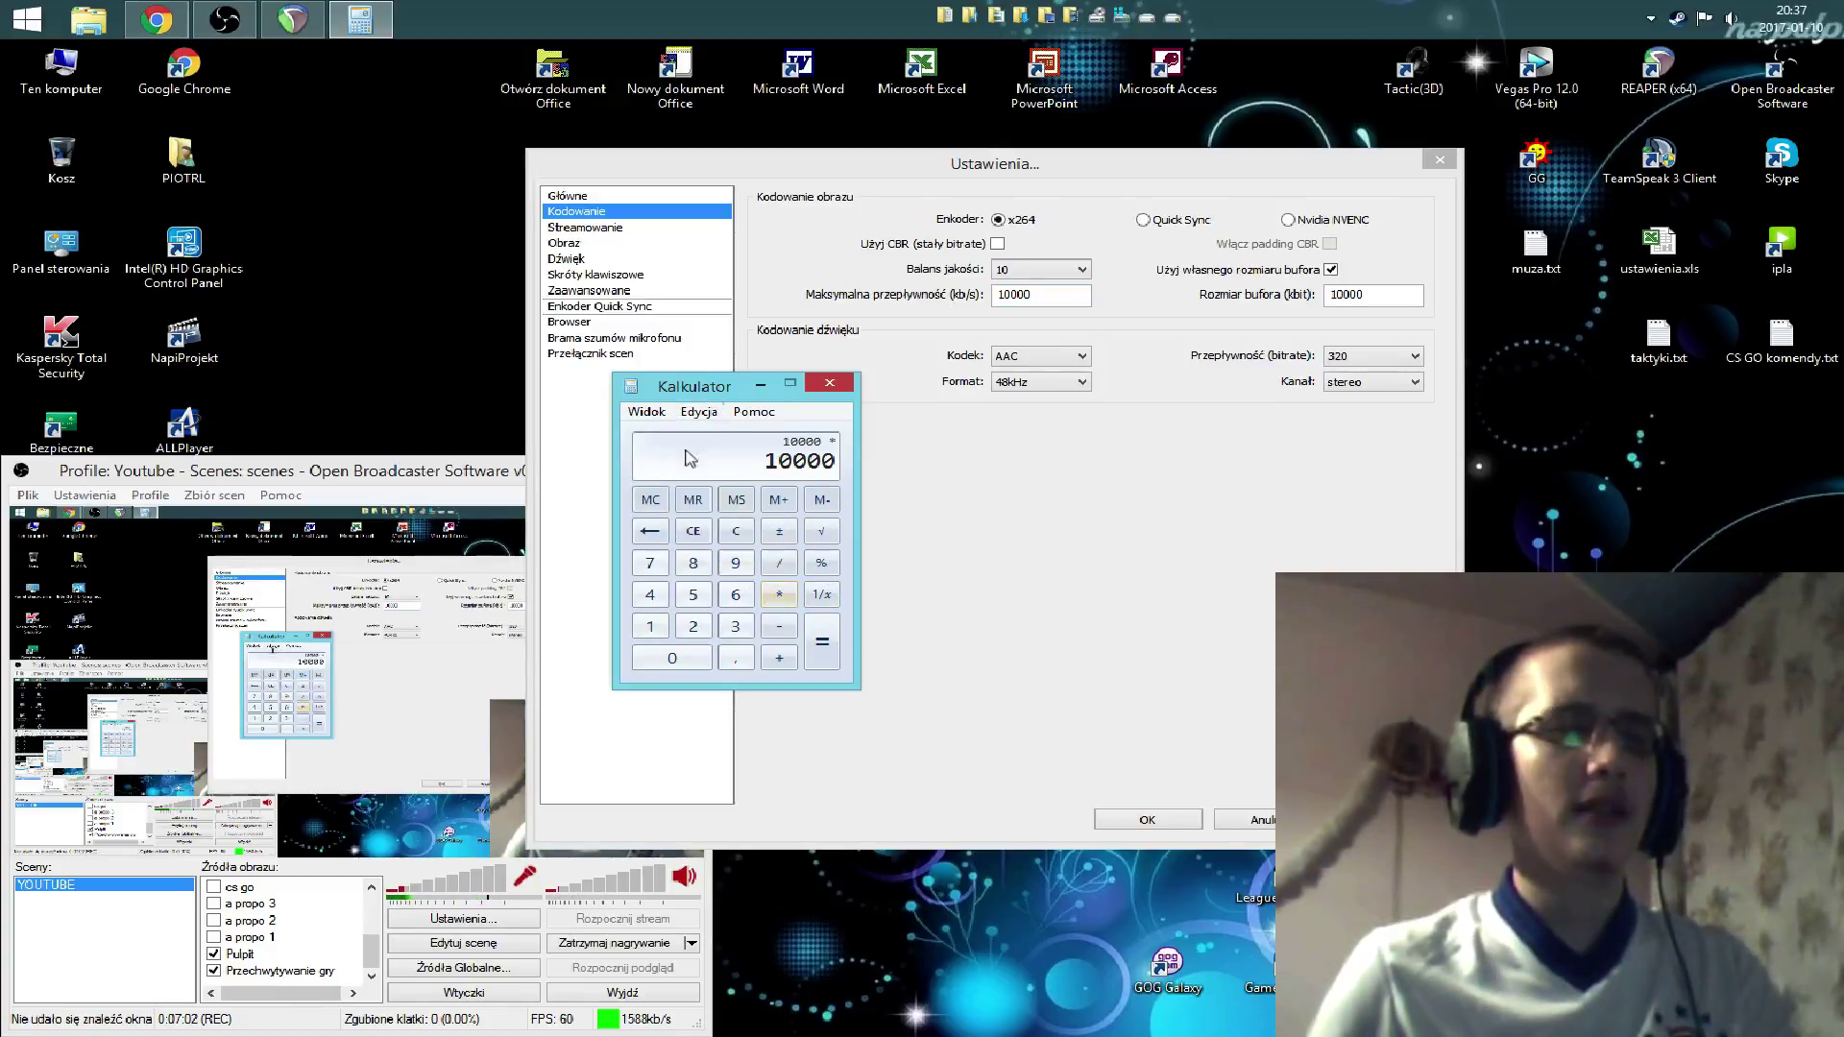
pyautogui.click(656, 626)
pyautogui.click(672, 658)
pyautogui.click(692, 627)
pyautogui.click(650, 597)
pyautogui.click(822, 642)
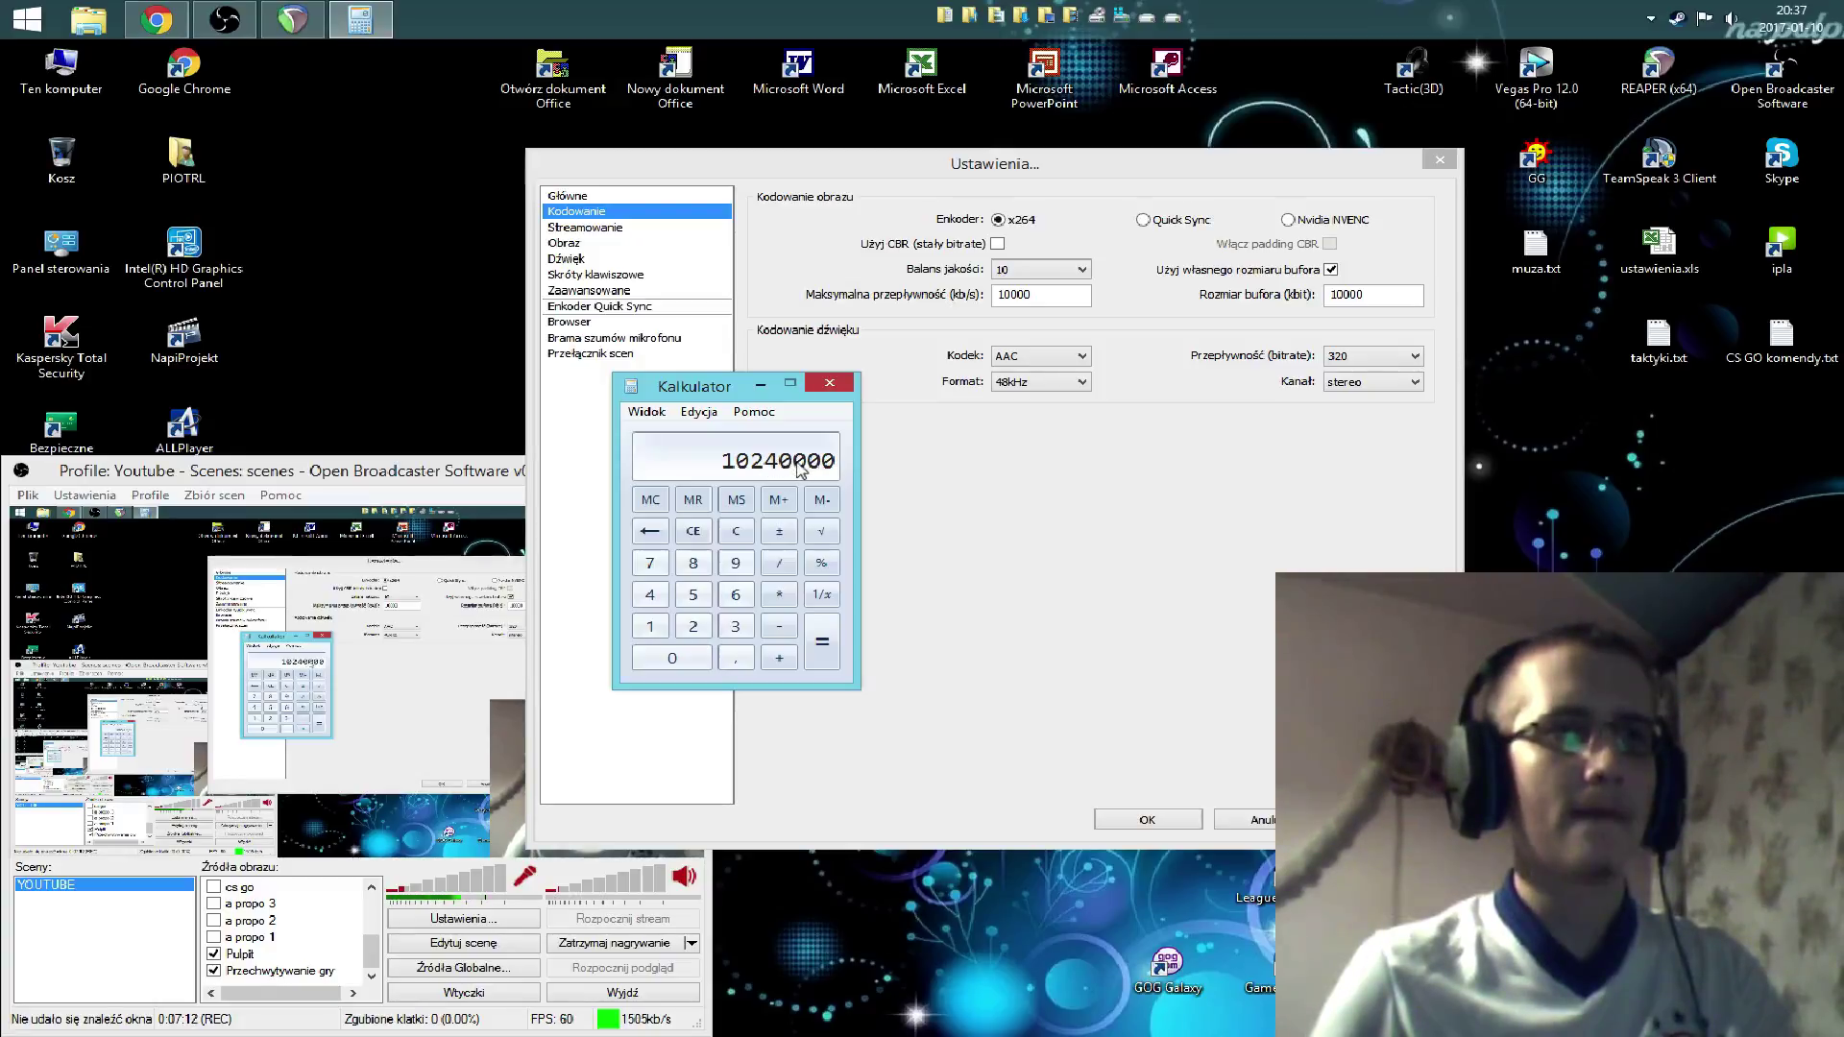
pyautogui.click(828, 383)
# Step: Show the video resolution settings and multiply 1920 by 1080 in a new Calculator window
pyautogui.press('XF86Calculator')
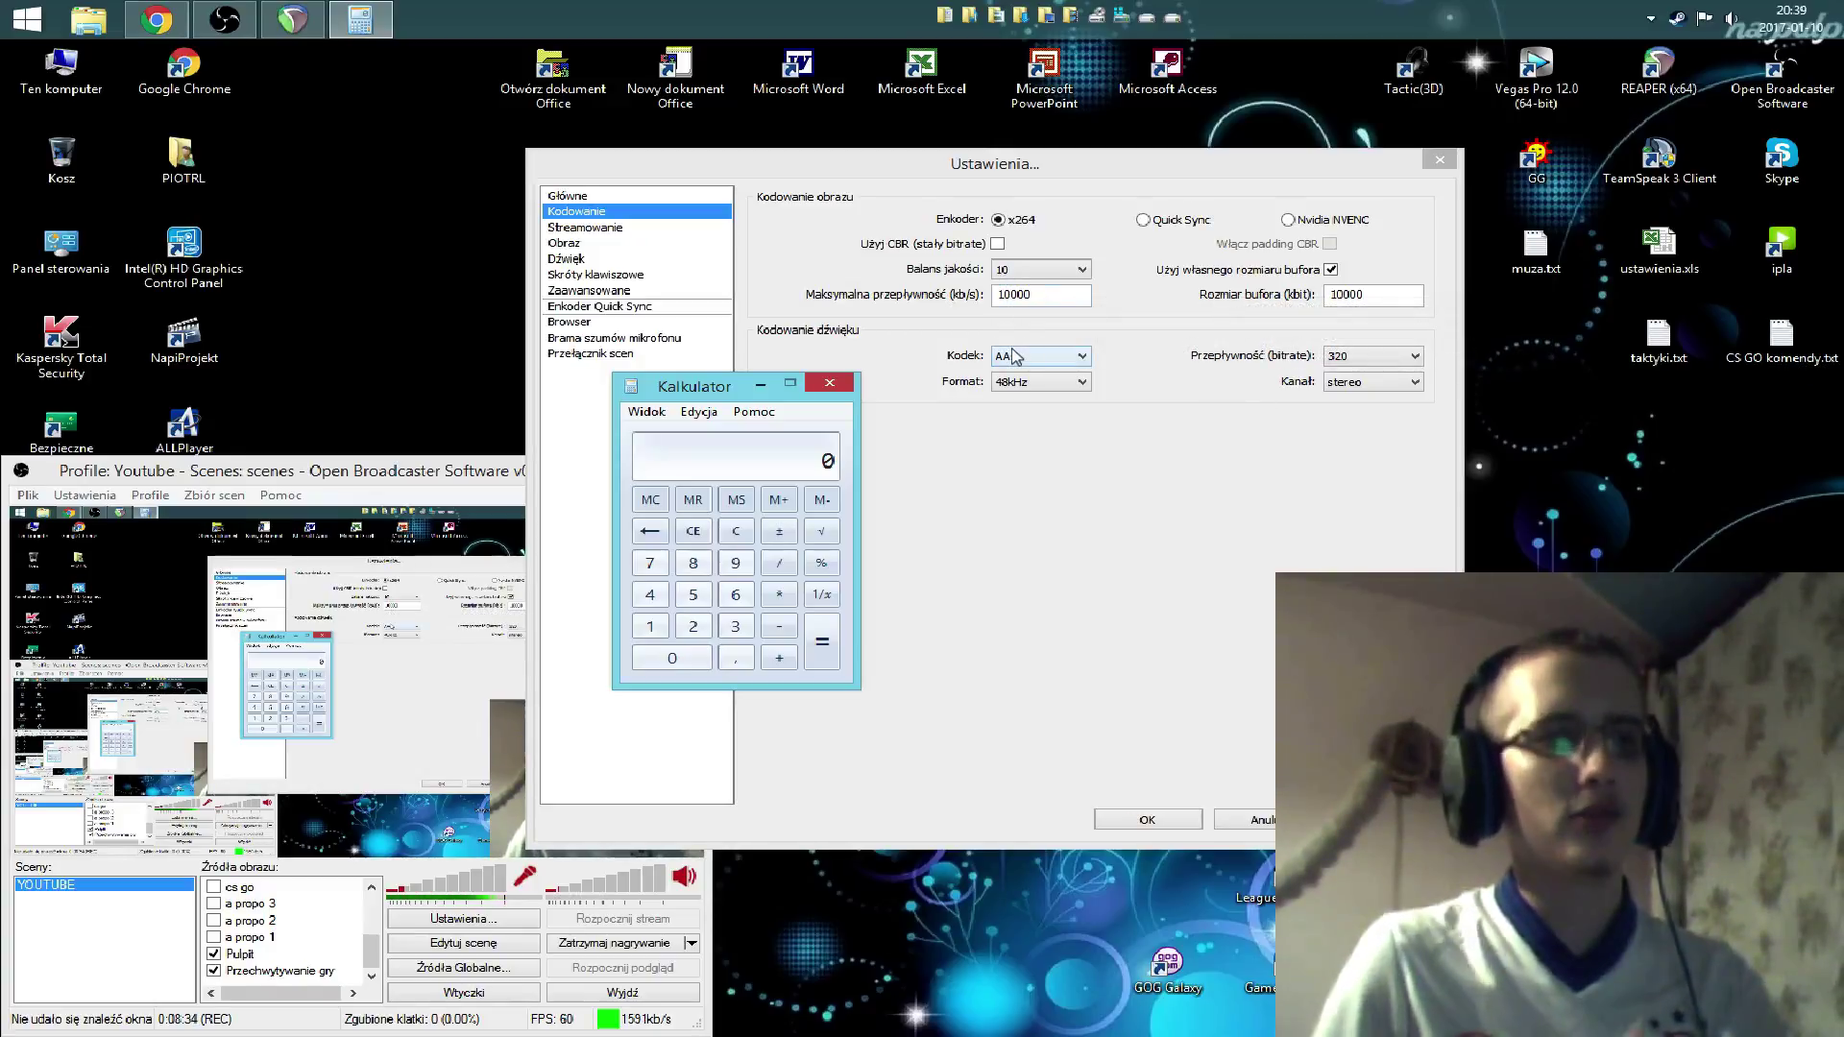
pyautogui.click(569, 245)
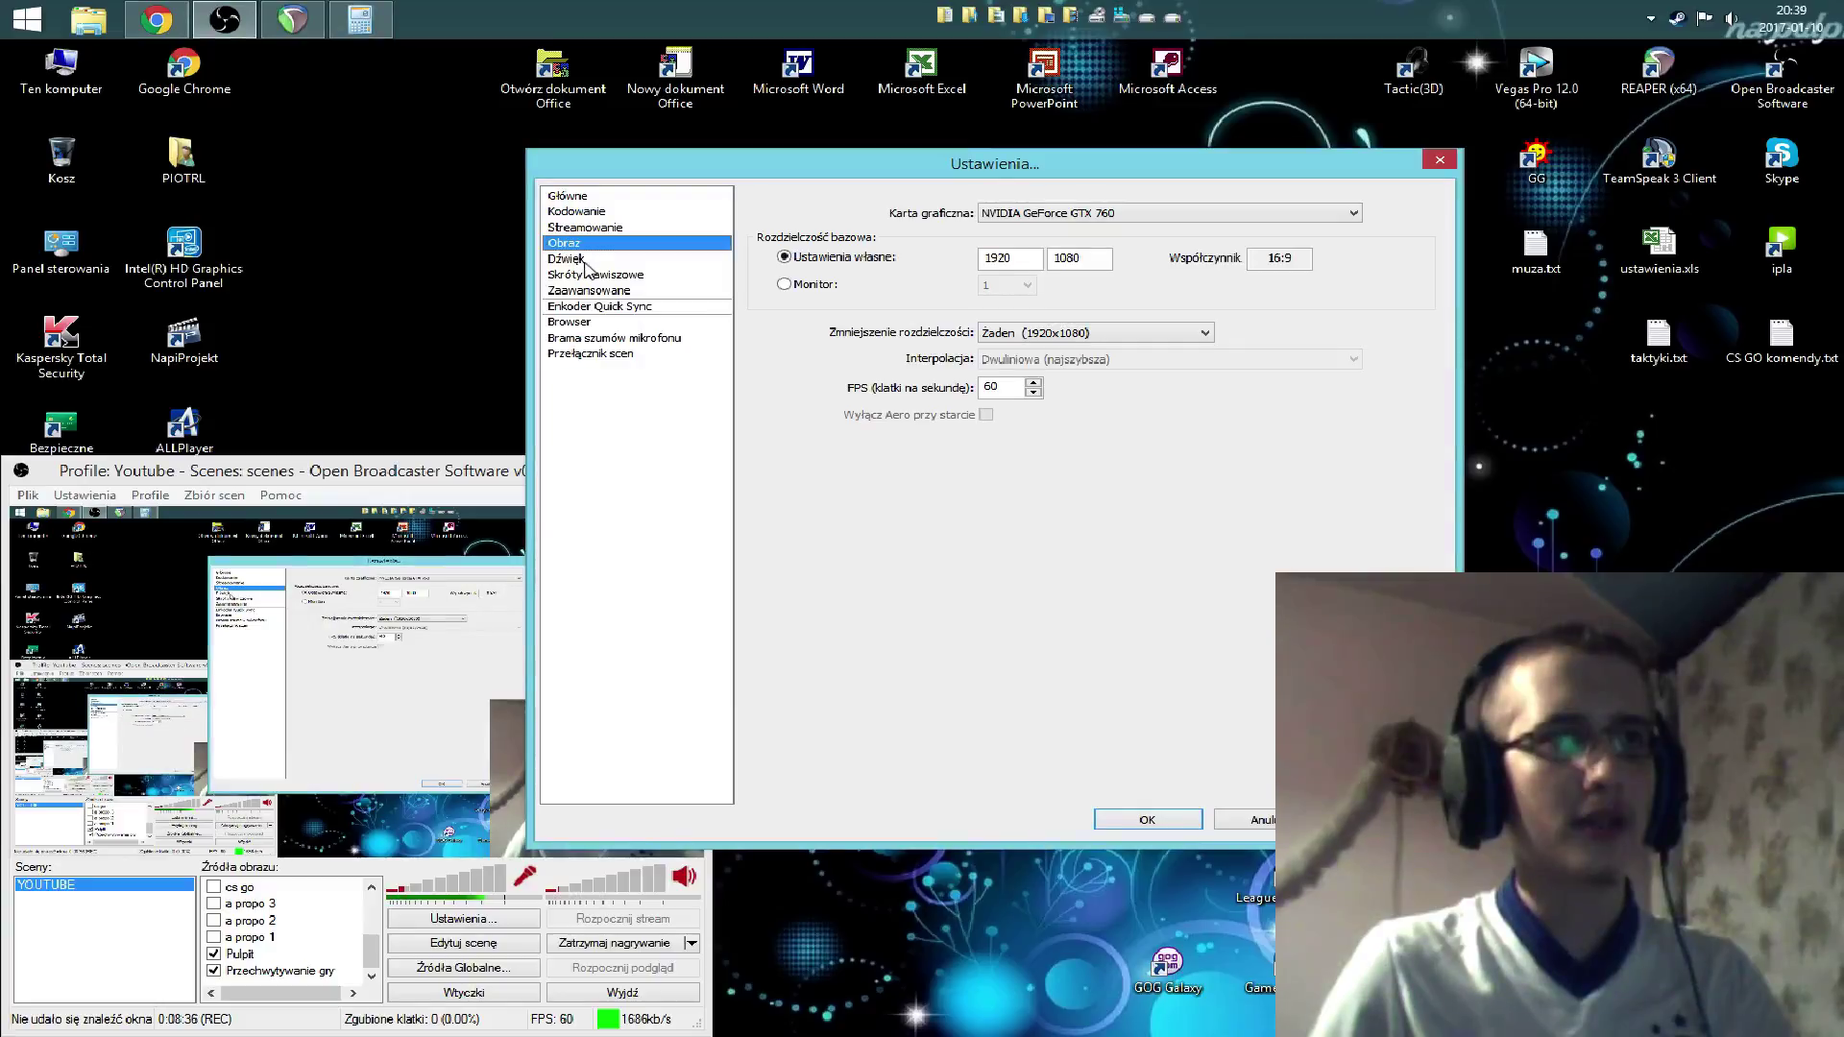
pyautogui.click(360, 19)
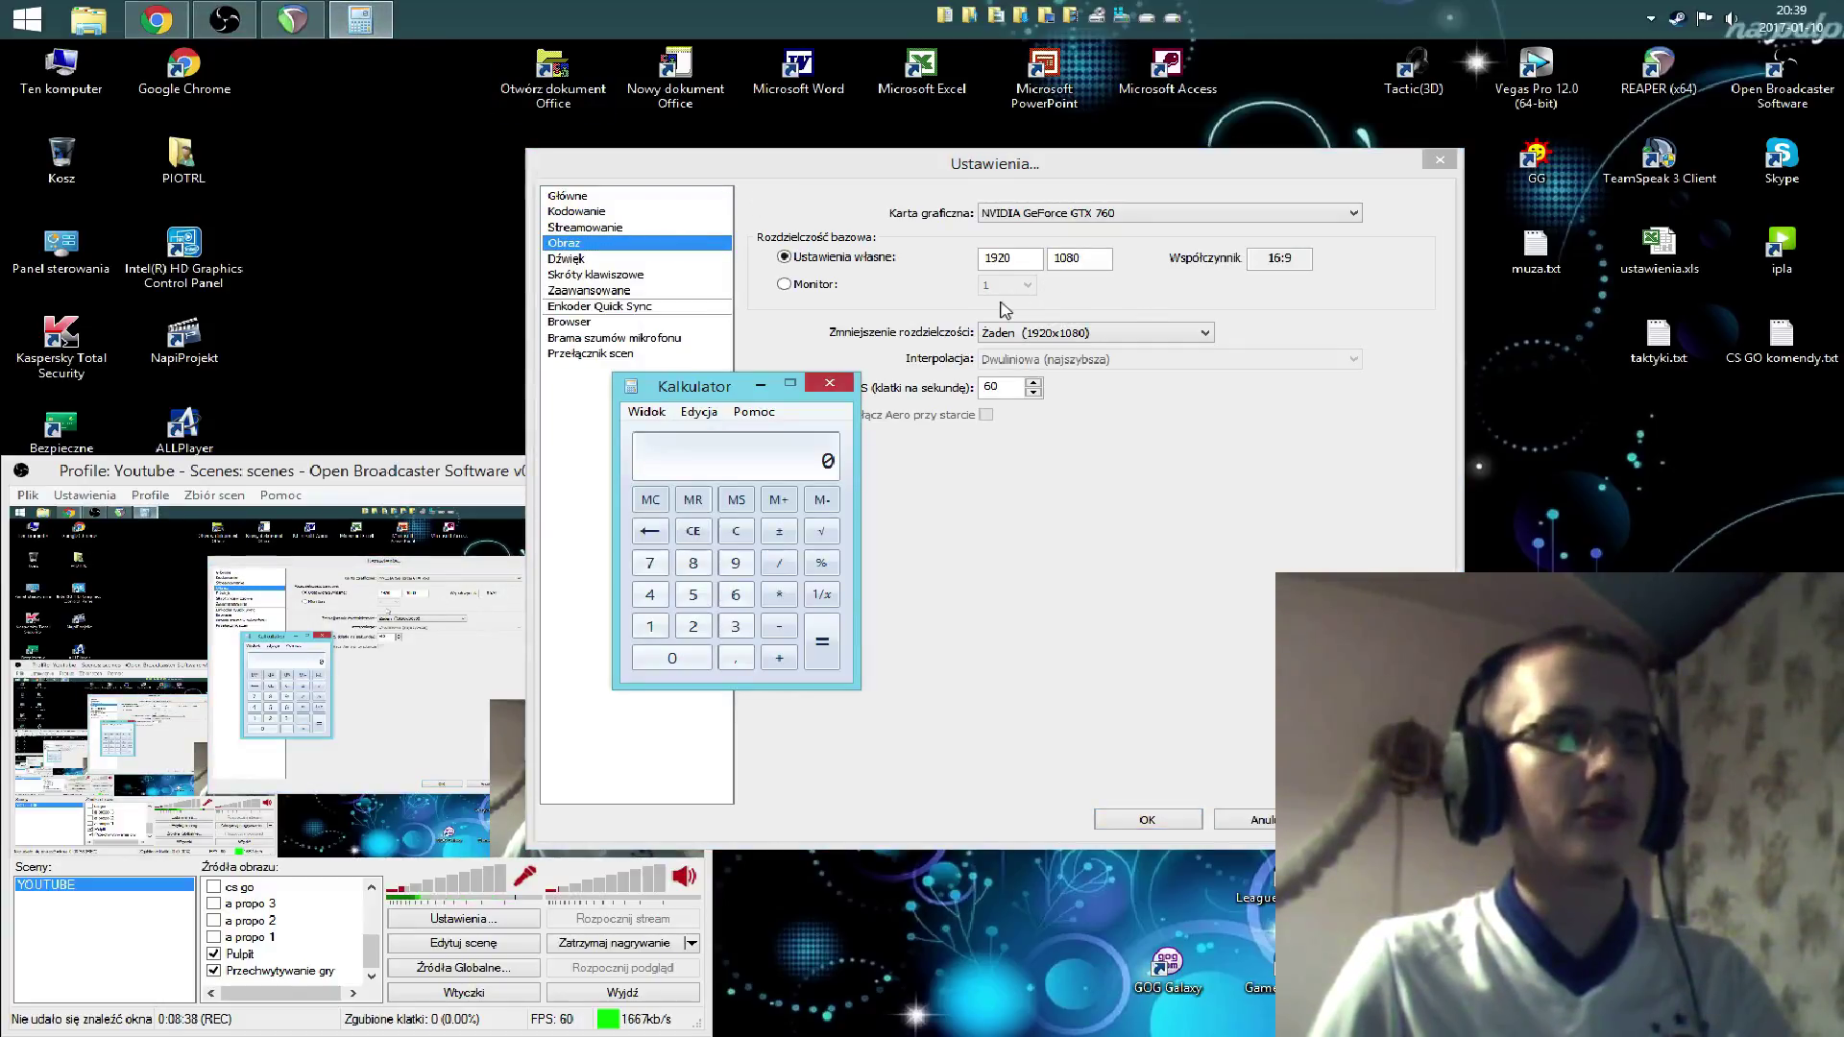
pyautogui.click(650, 626)
pyautogui.click(736, 563)
pyautogui.click(694, 626)
pyautogui.click(677, 660)
pyautogui.click(779, 594)
pyautogui.click(650, 627)
pyautogui.click(670, 657)
pyautogui.click(693, 563)
pyautogui.click(672, 658)
pyautogui.click(822, 642)
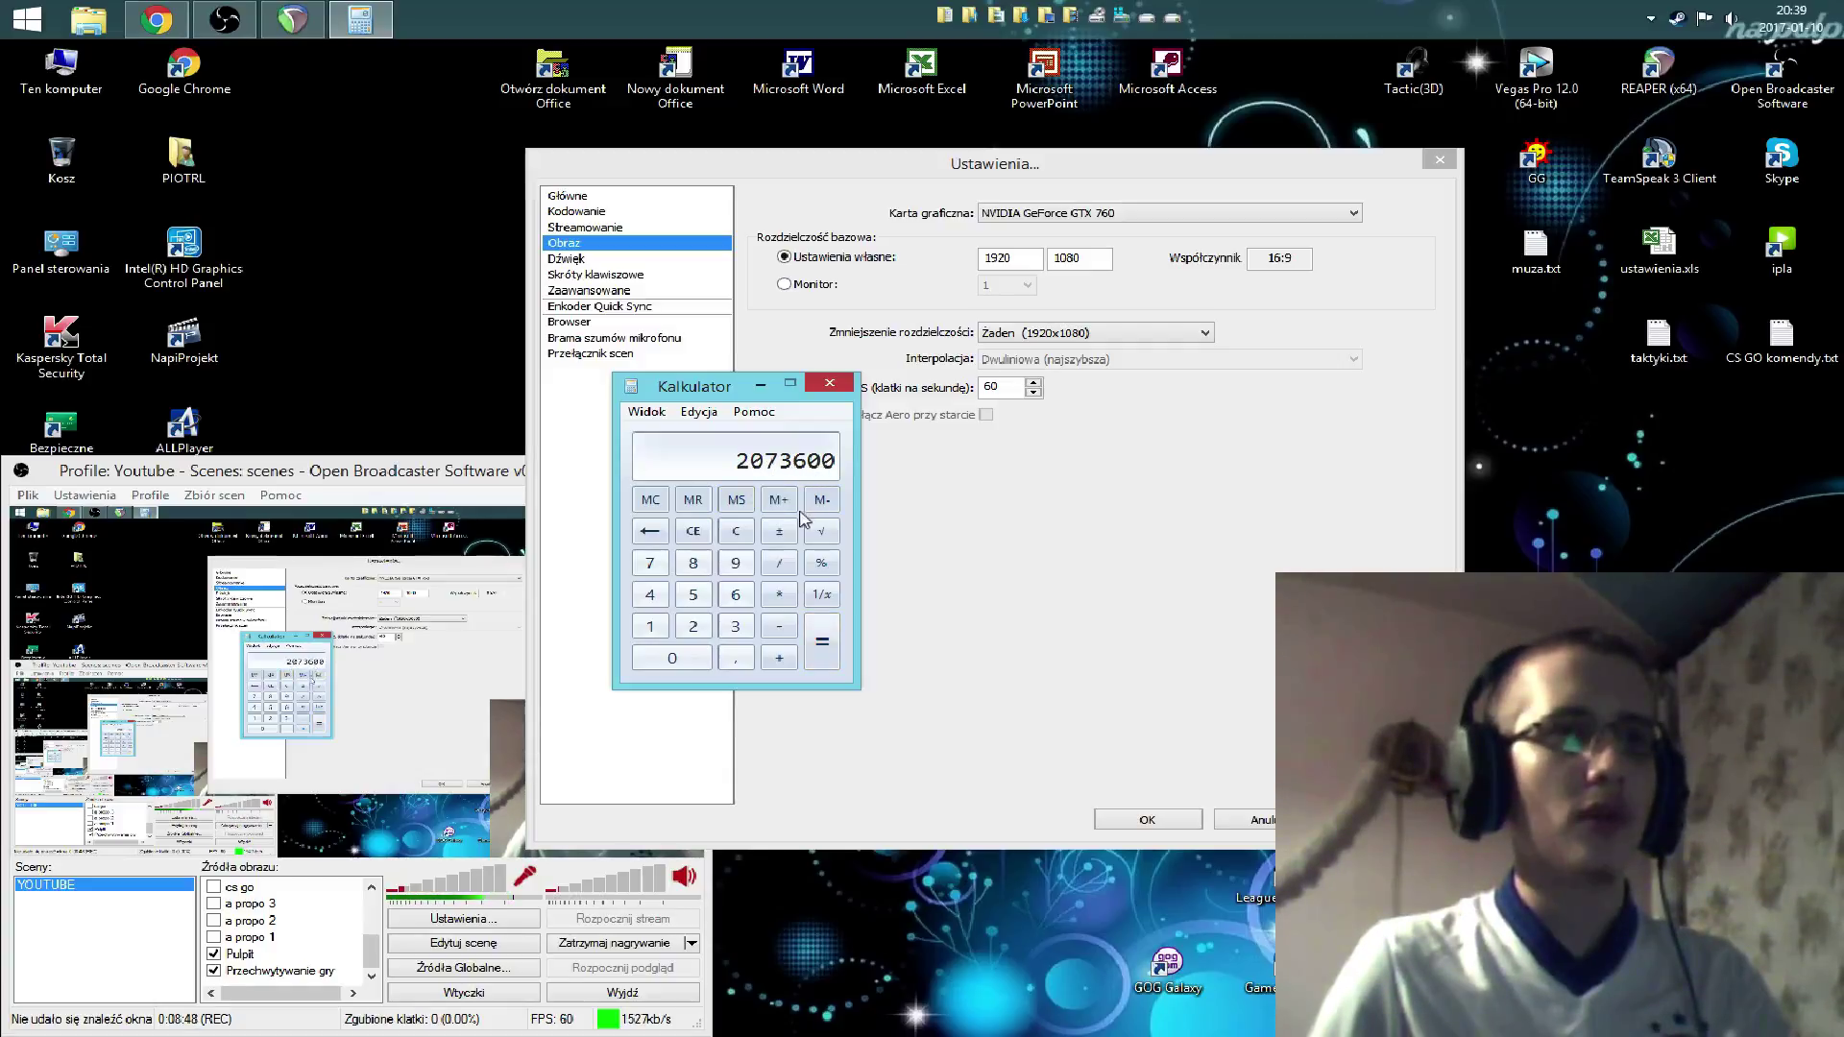
# Step: Bring the encoding settings back beside the calculator and divide the pixel product by 1024
pyautogui.click(617, 212)
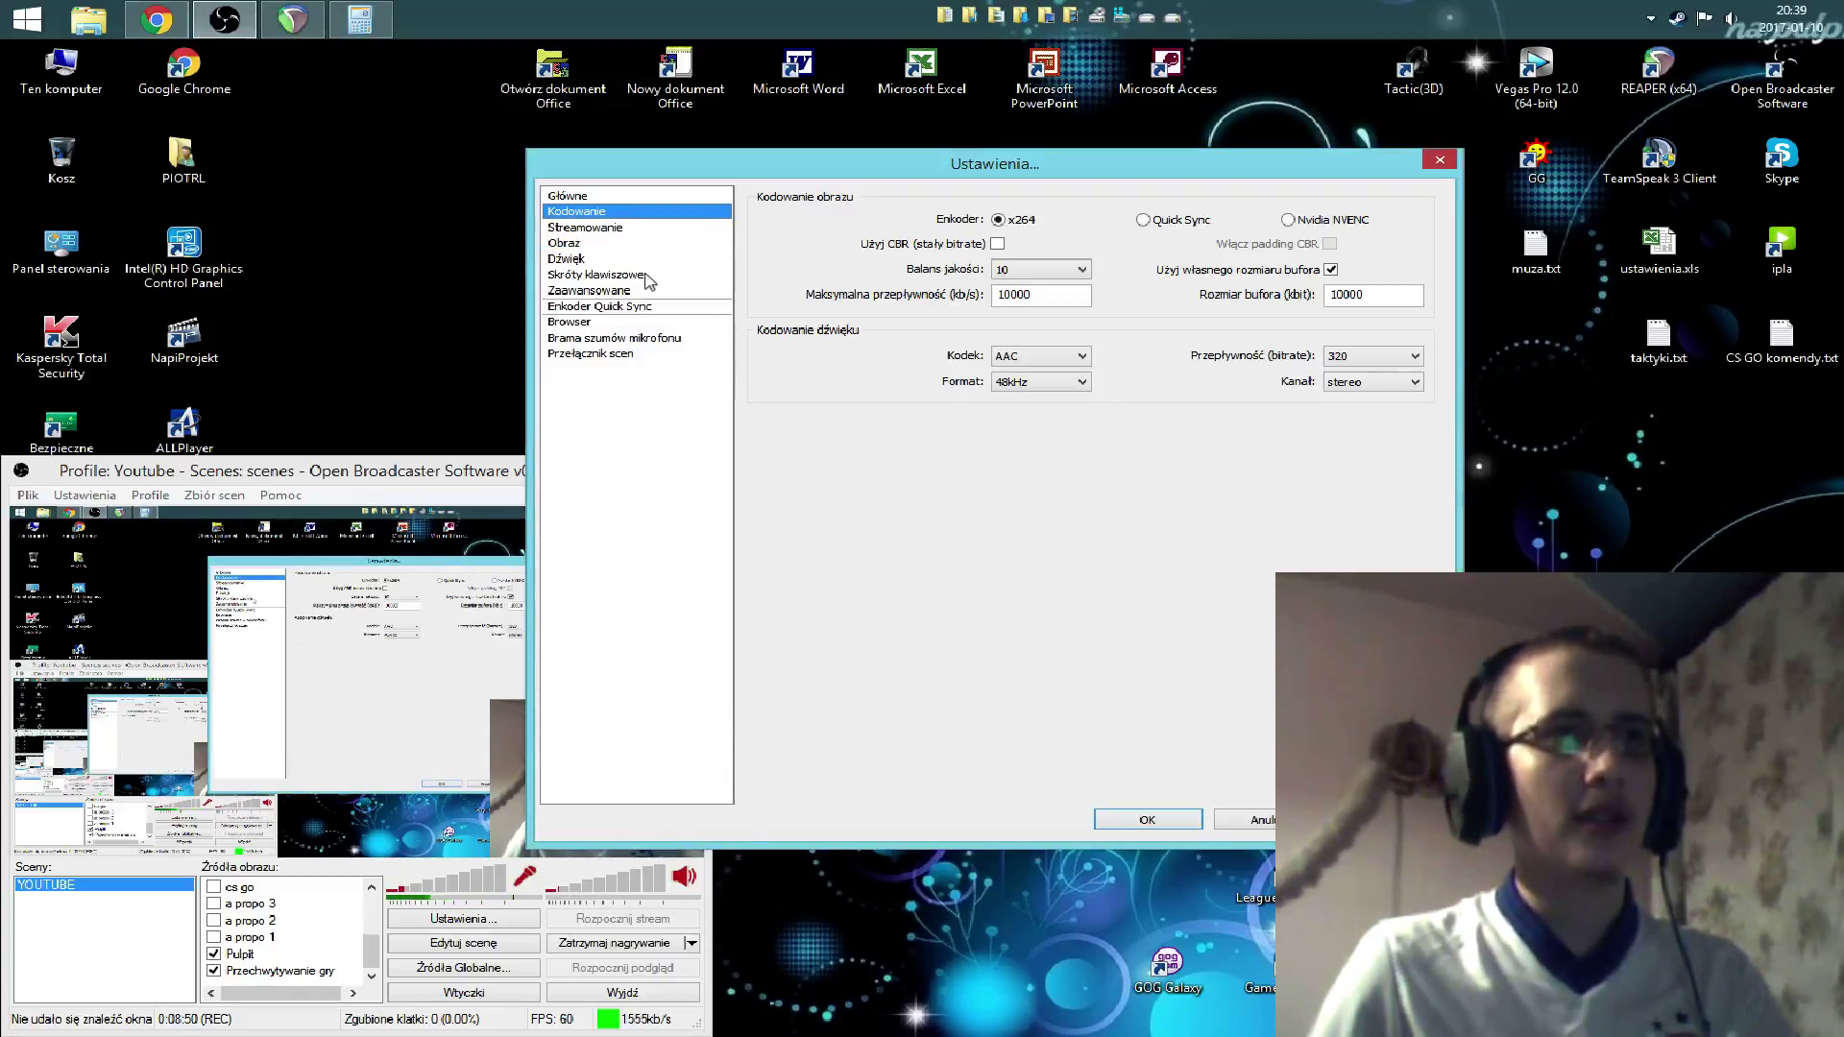
pyautogui.moveTo(786, 166); pyautogui.dragTo(1026, 163)
pyautogui.click(699, 394)
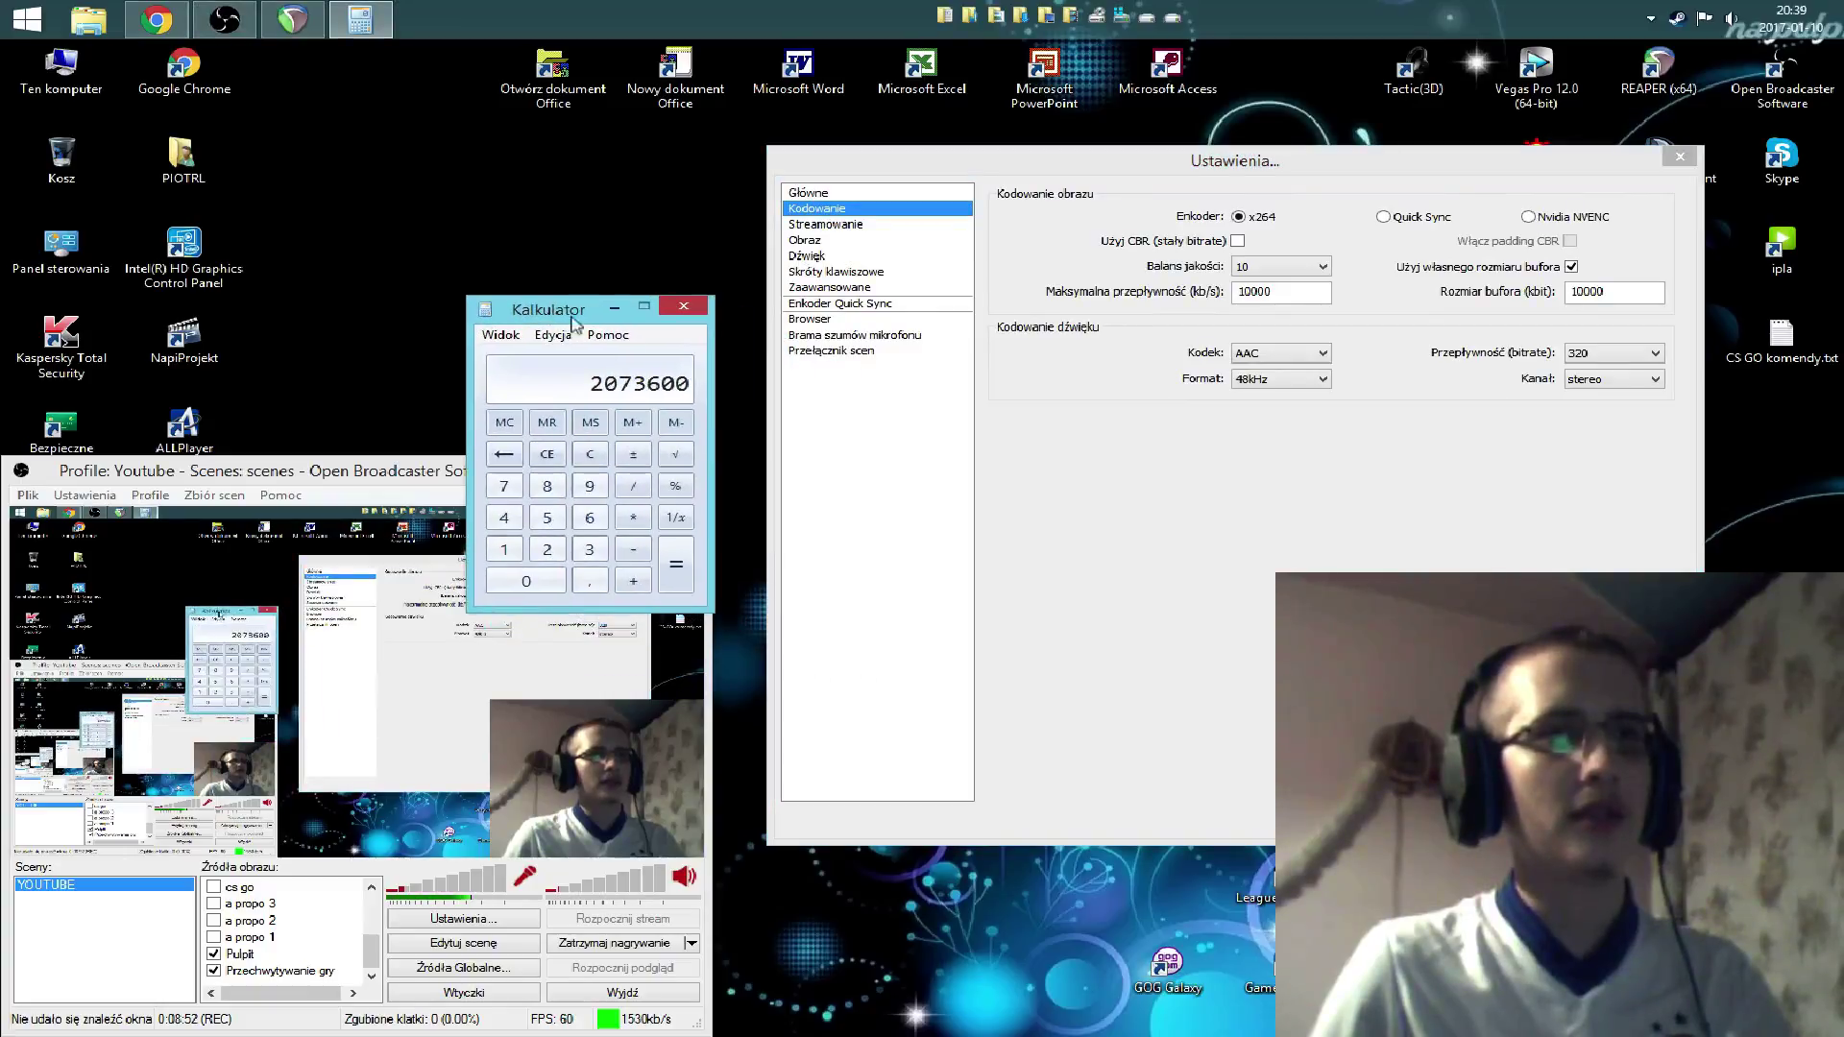
pyautogui.click(633, 488)
pyautogui.click(504, 550)
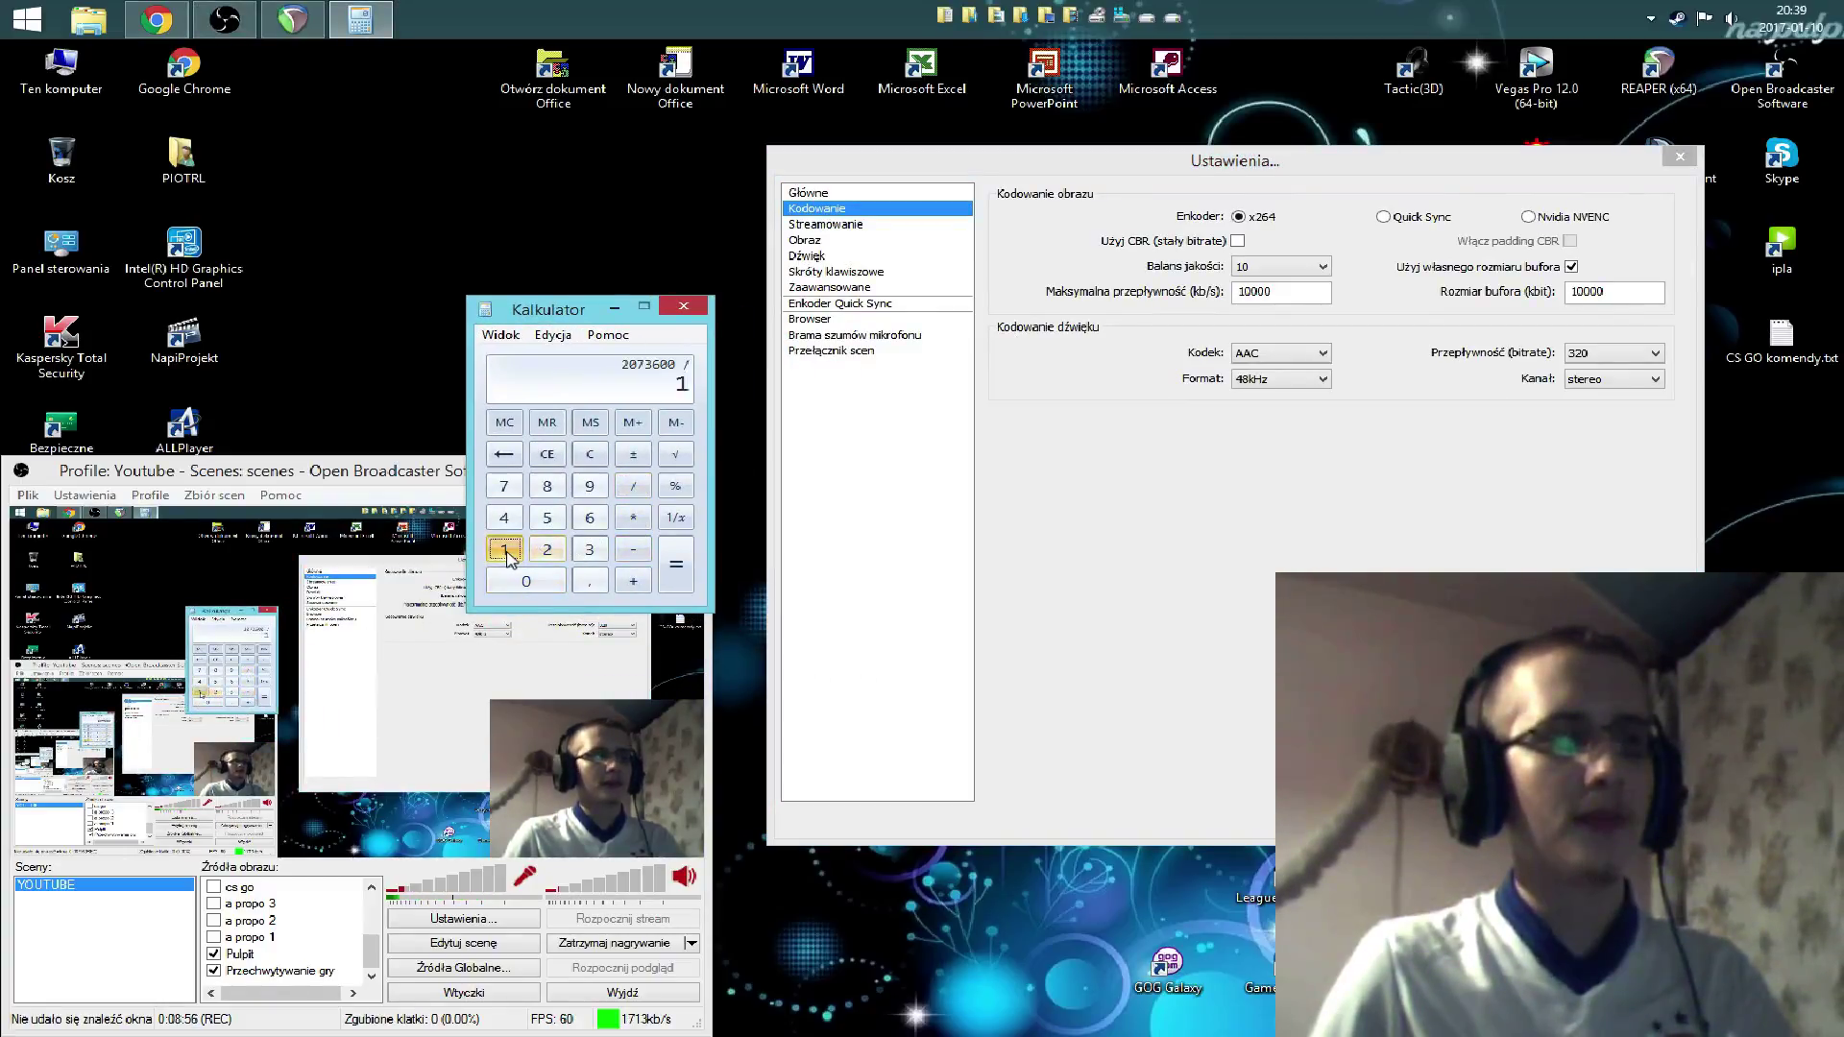
pyautogui.click(527, 582)
pyautogui.click(547, 550)
pyautogui.click(504, 518)
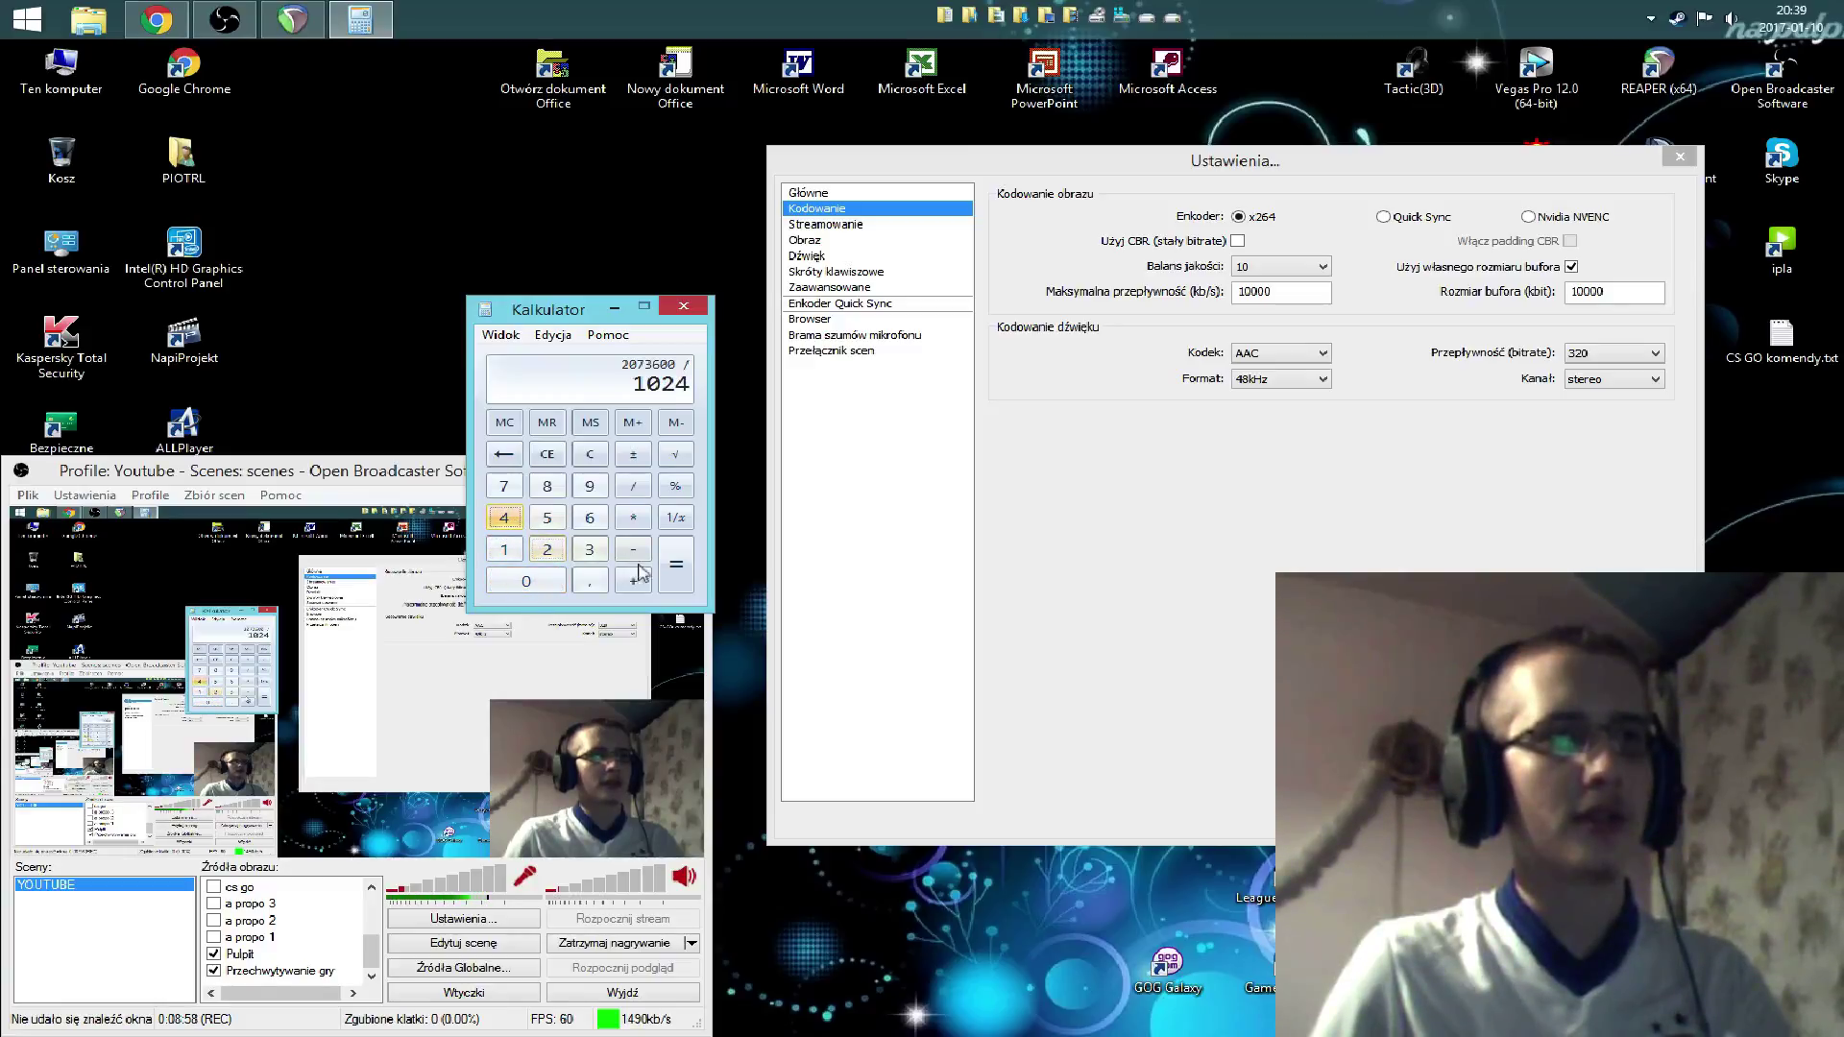
pyautogui.click(685, 576)
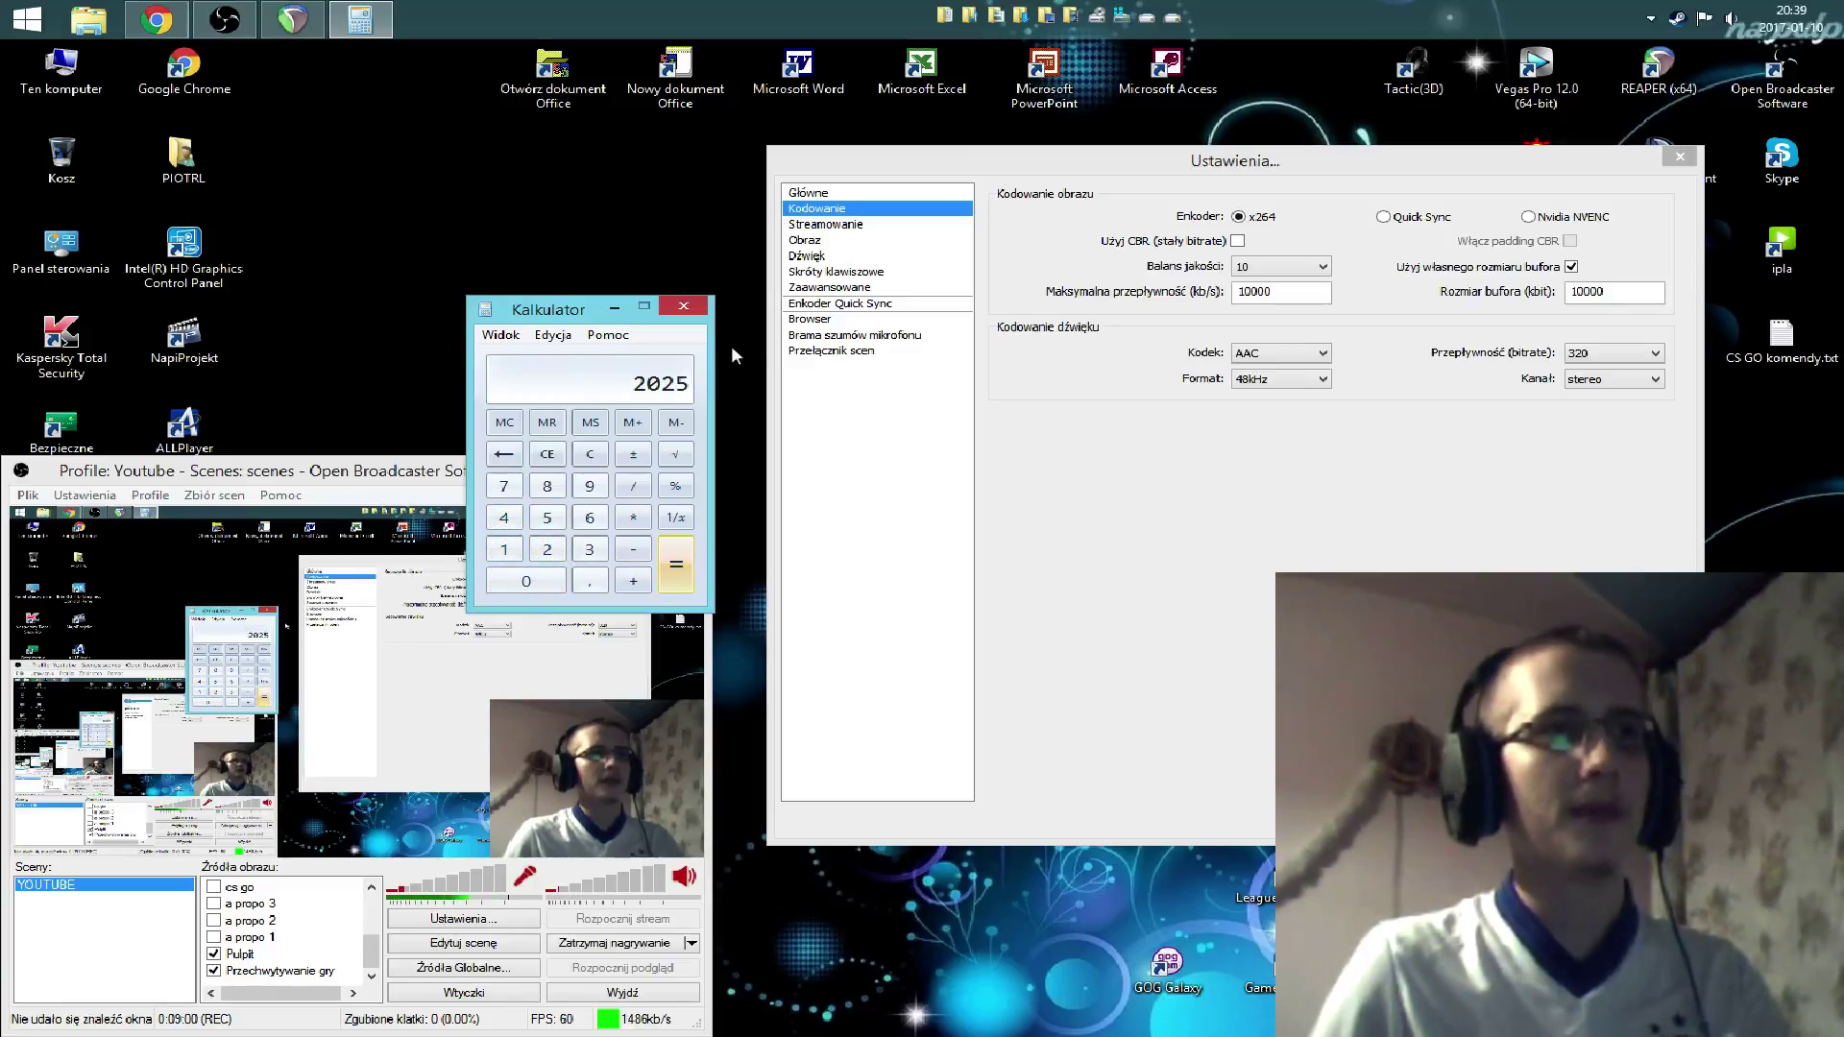
# Step: Compare the streaming, video, encoding and advanced settings for resolution, frame rate and bitrate
pyautogui.click(822, 227)
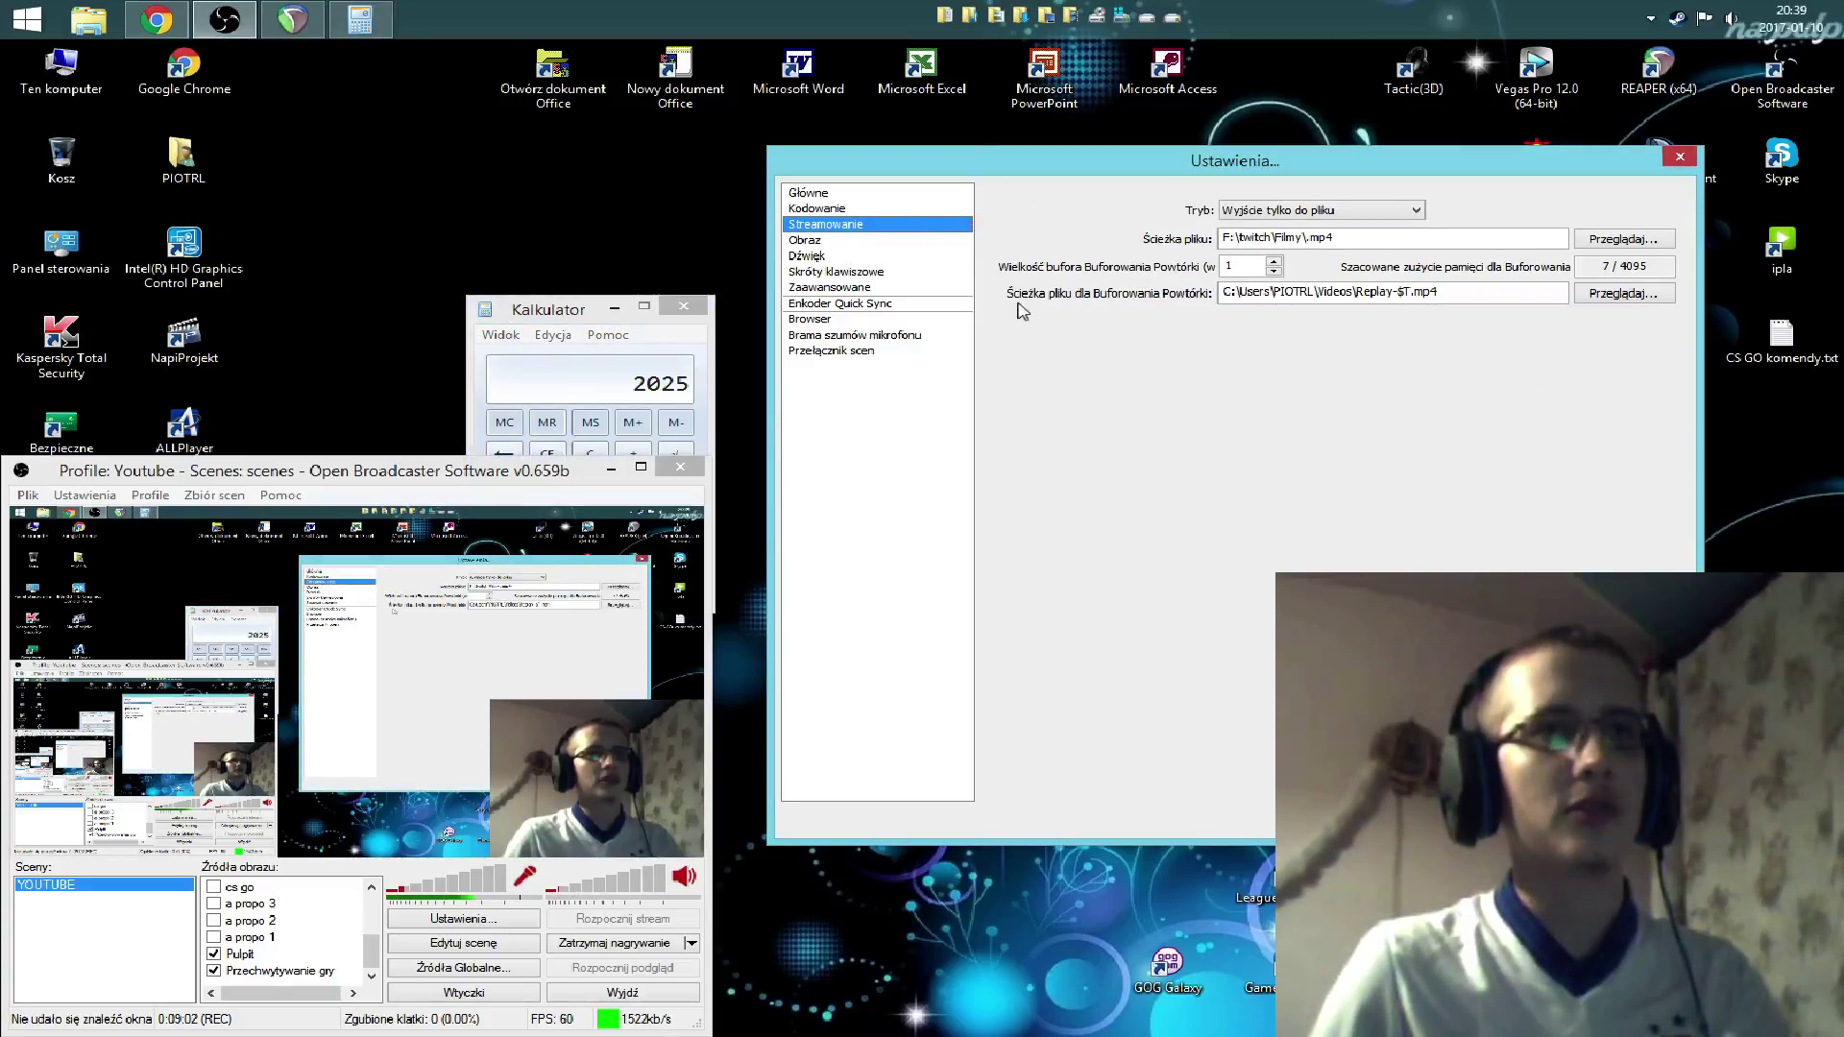
pyautogui.click(821, 258)
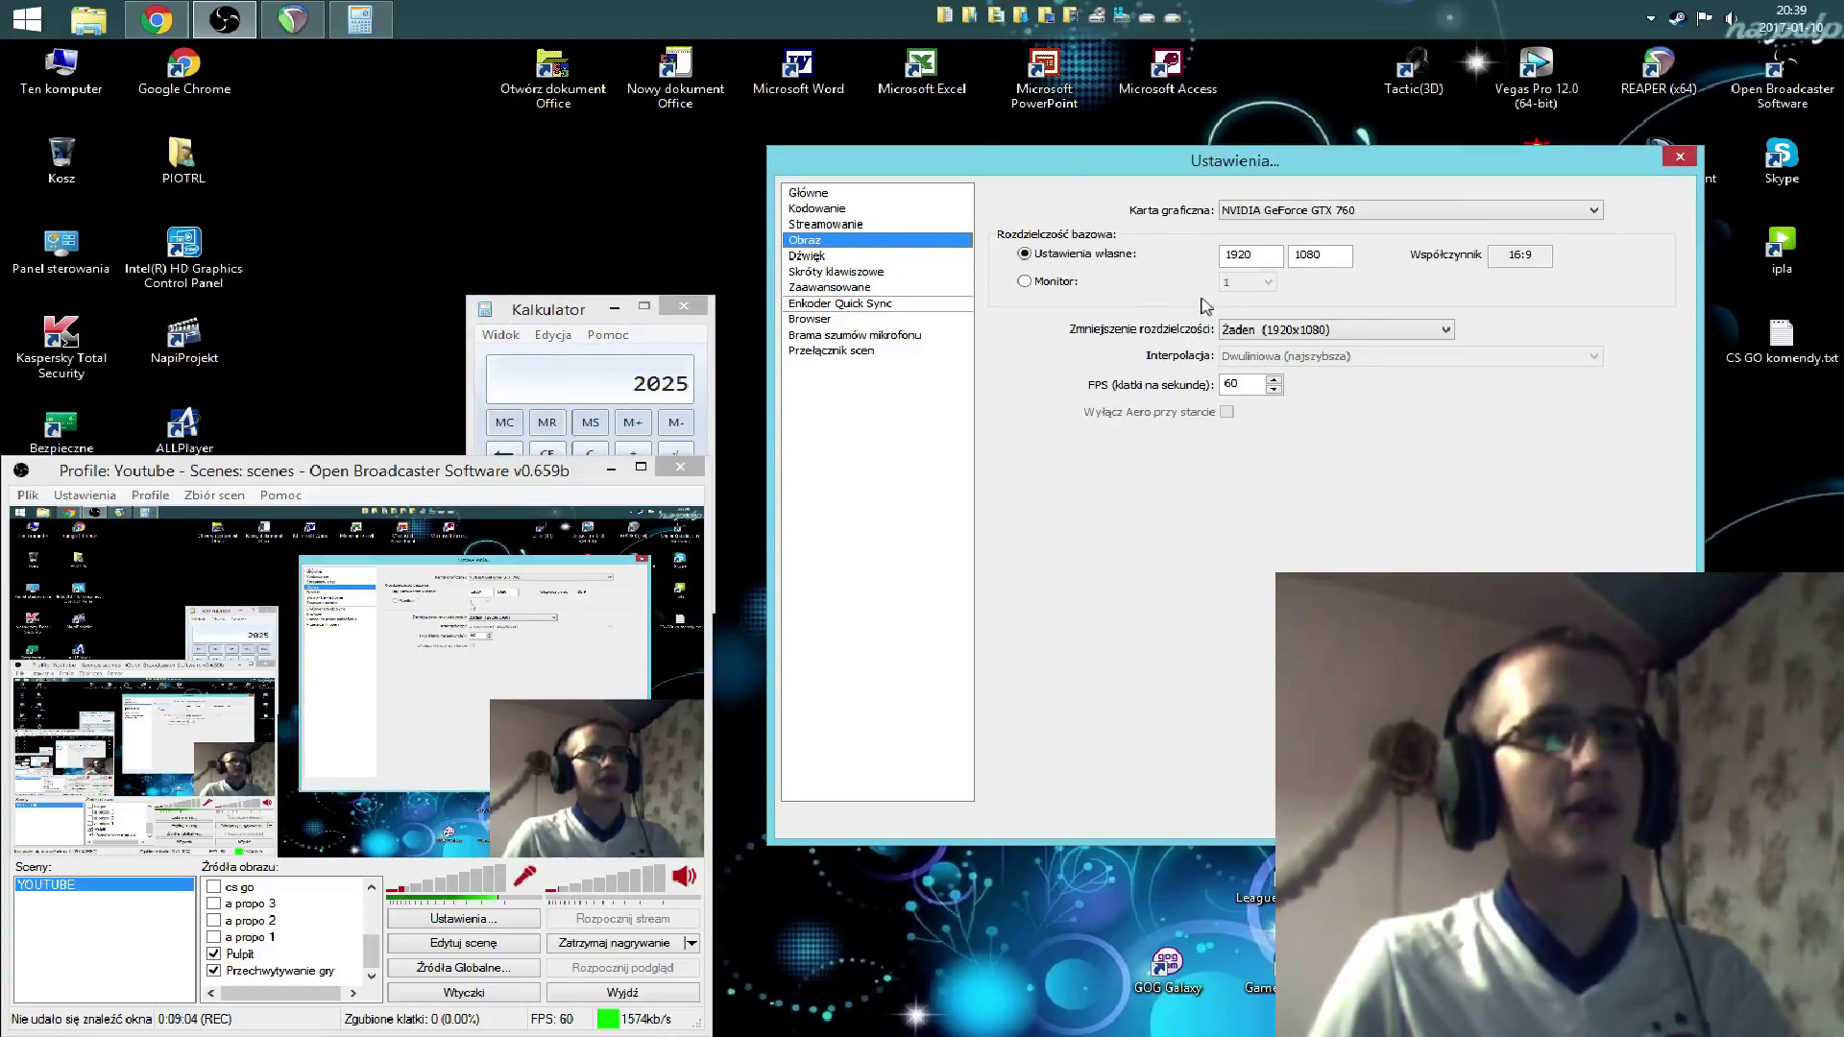
pyautogui.click(828, 210)
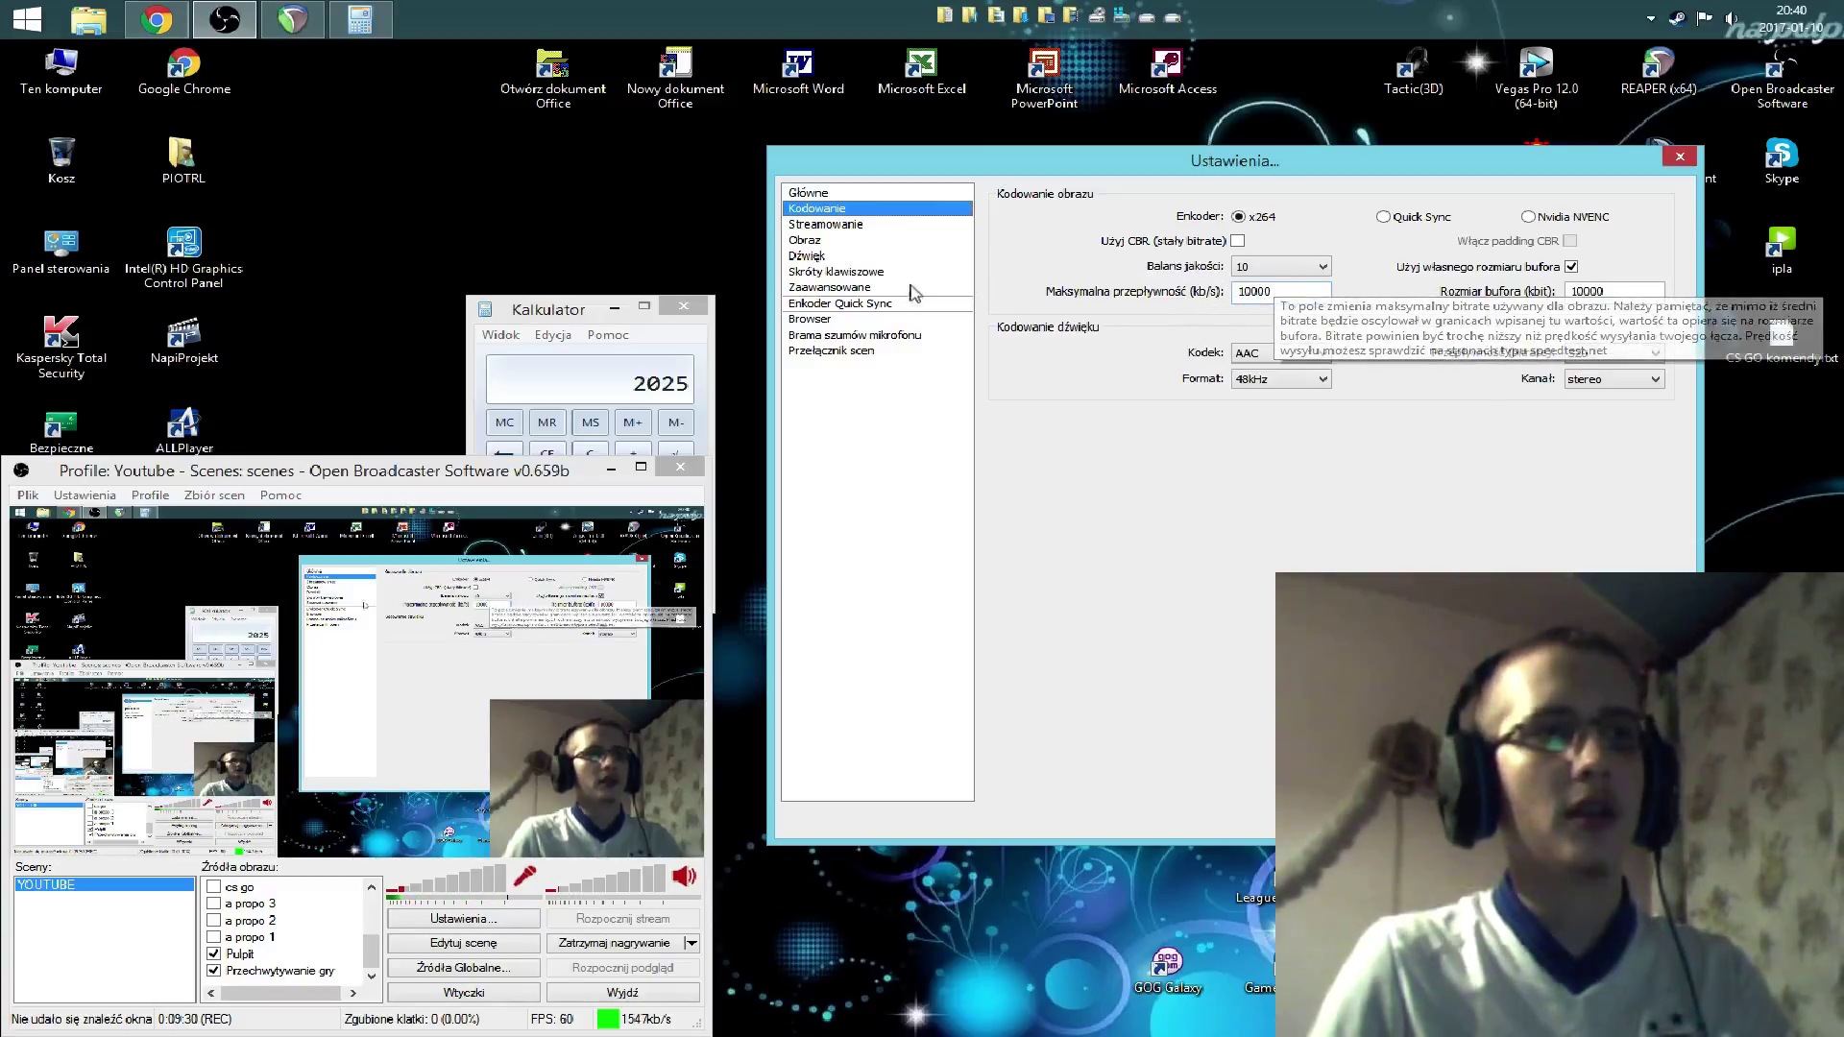
pyautogui.click(830, 240)
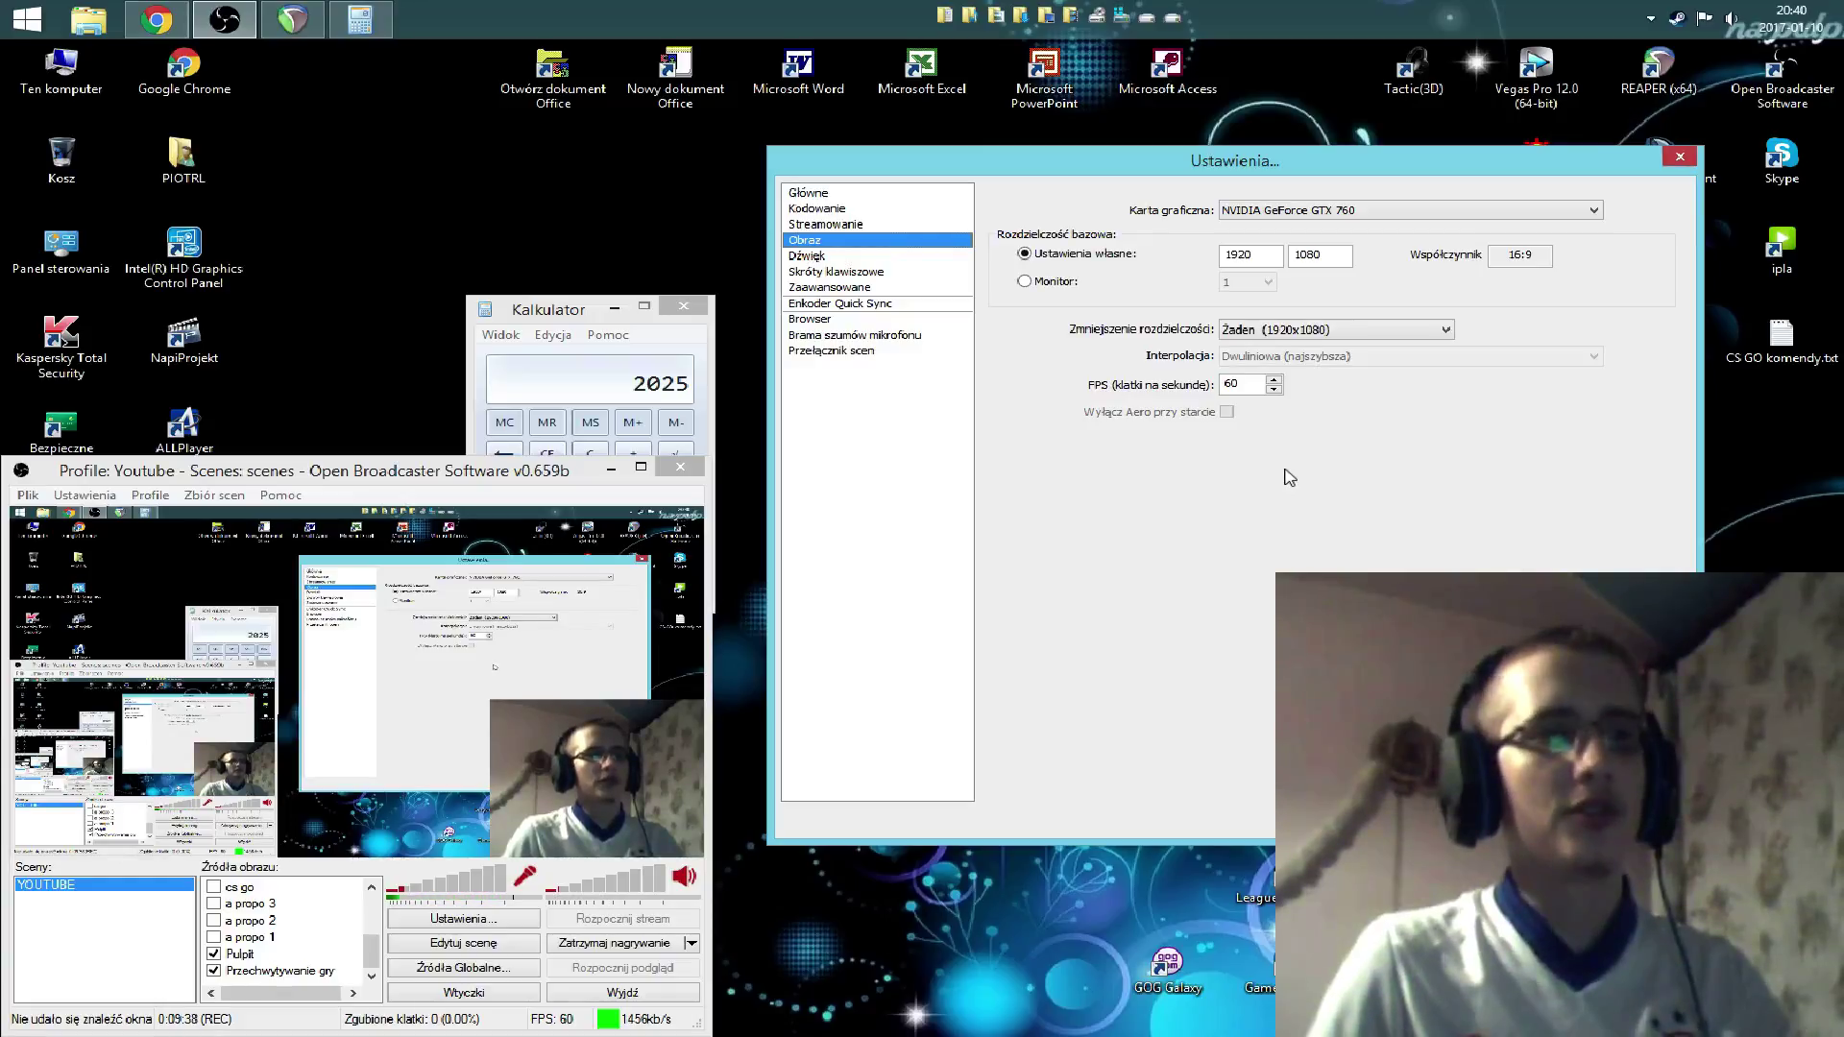
pyautogui.click(849, 223)
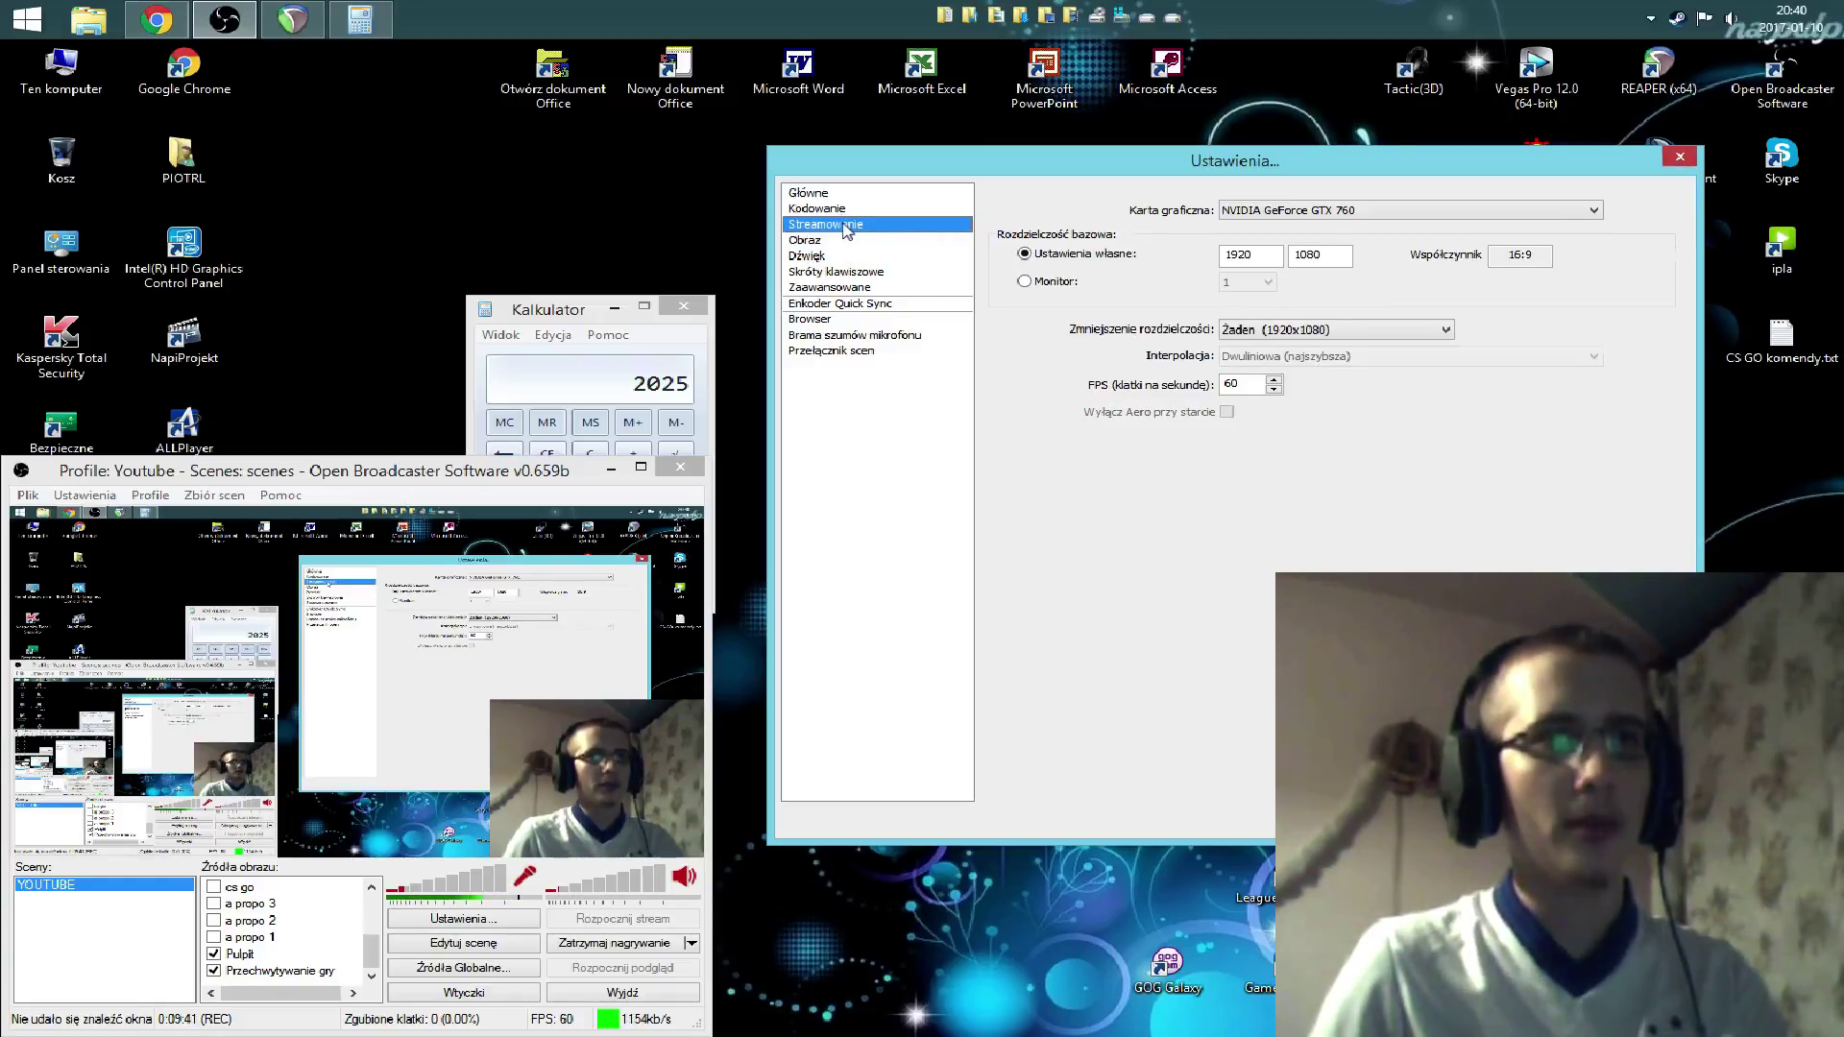
pyautogui.click(845, 287)
# Step: Multiply the Calculator result by 30 and move the calculator clear of the settings window
pyautogui.click(568, 318)
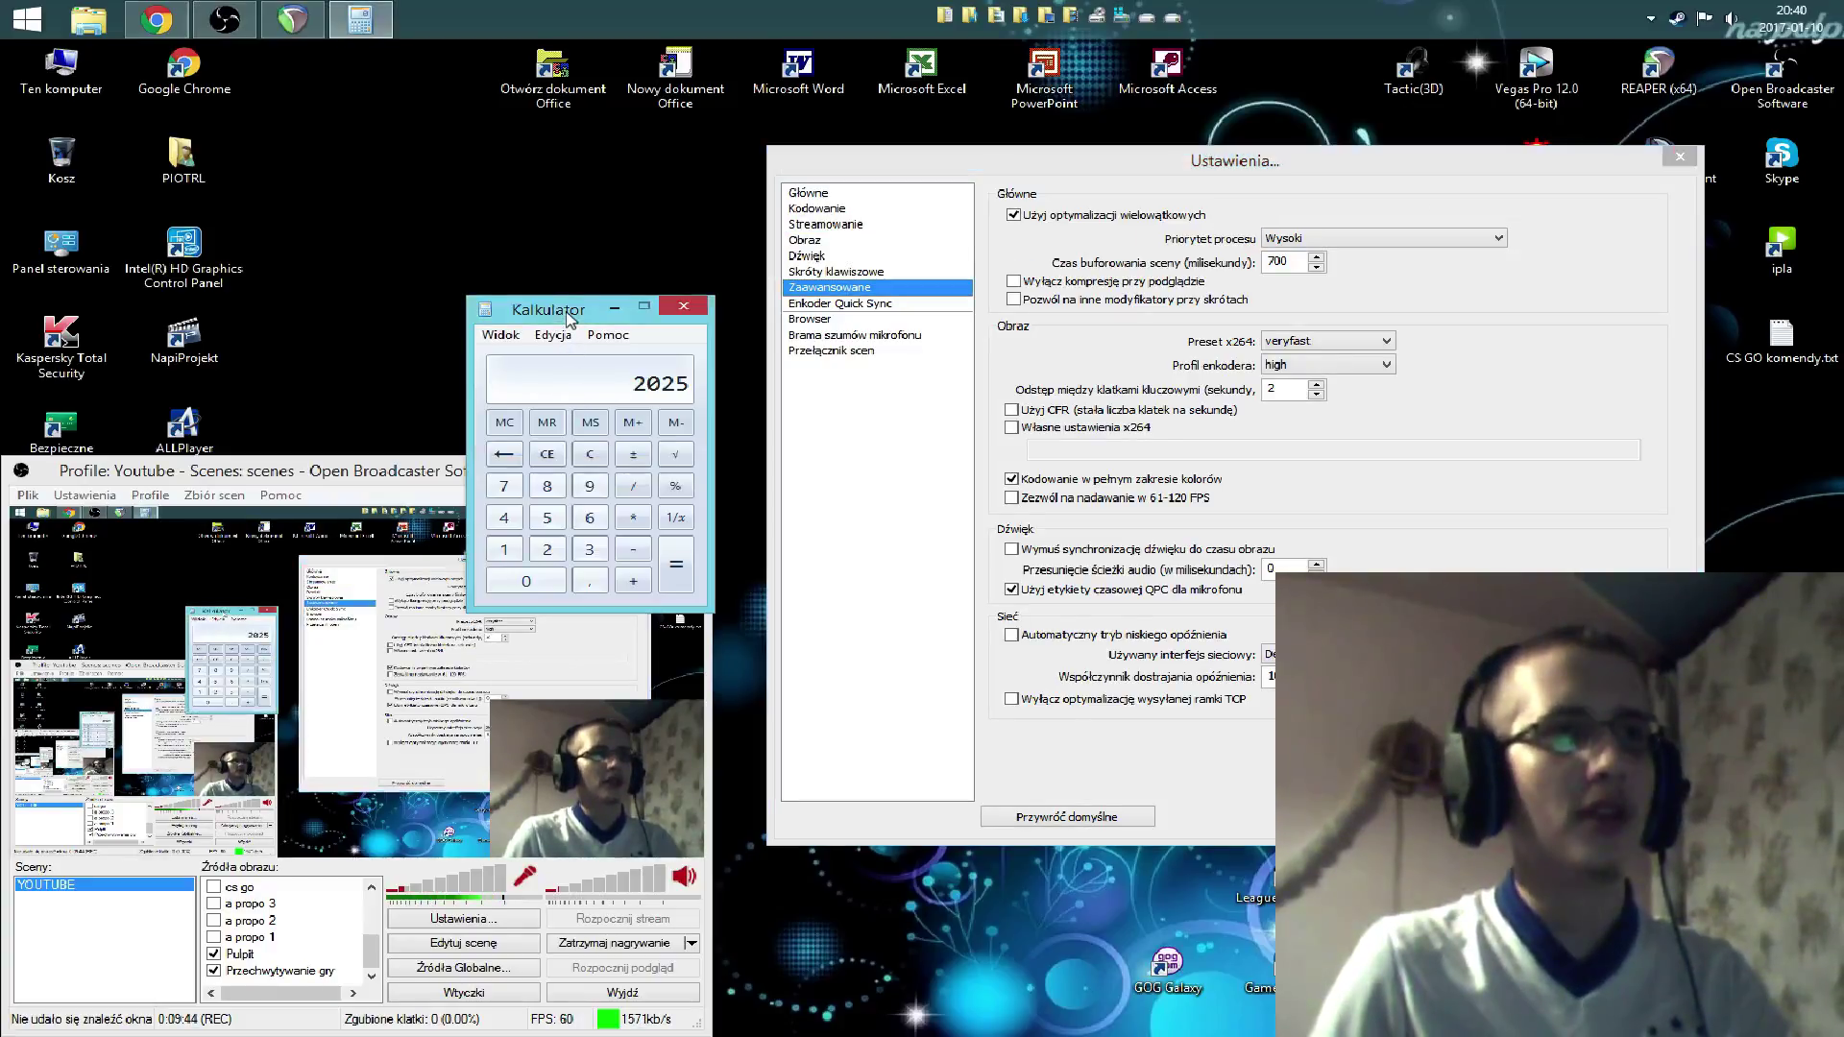
pyautogui.click(633, 517)
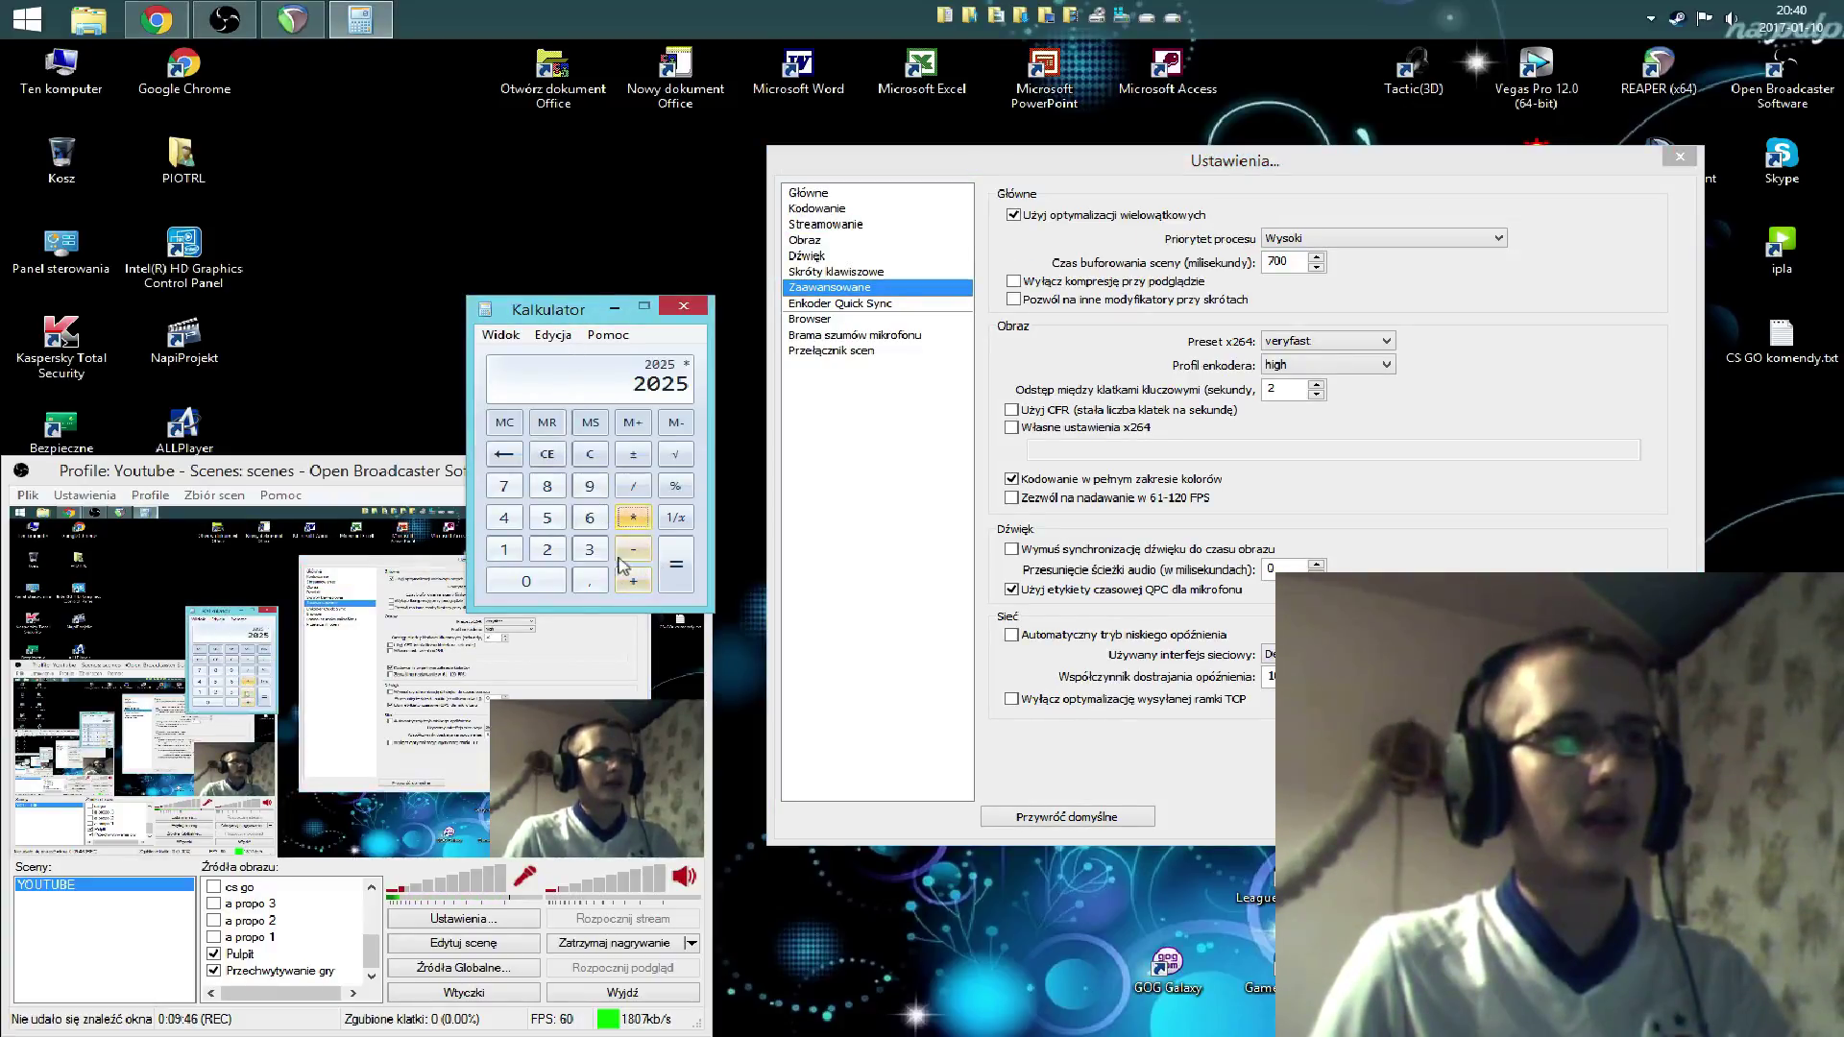
pyautogui.click(589, 549)
pyautogui.click(526, 581)
pyautogui.click(676, 564)
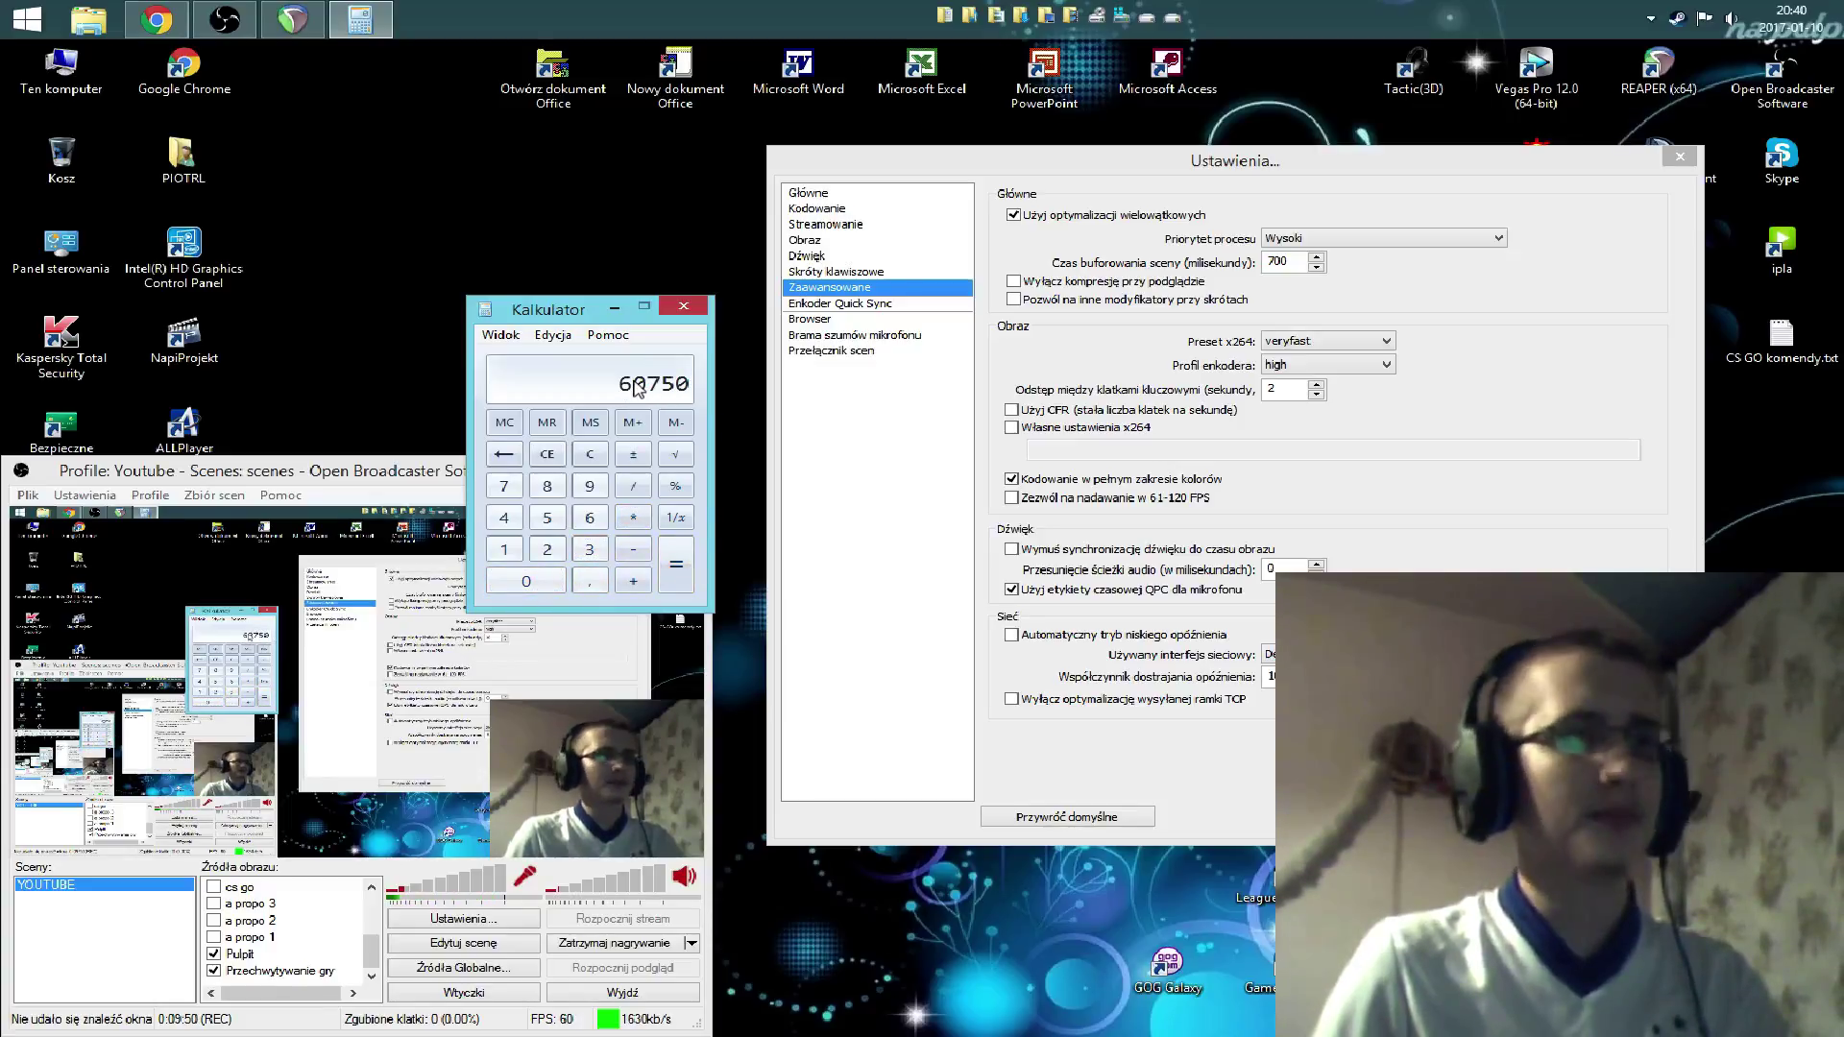
pyautogui.moveTo(586, 312); pyautogui.dragTo(511, 243)
# Step: Show the maximum bitrate in the encoding settings, multiply 8 by 1024 in a second Calculator window, and close that window
pyautogui.click(822, 226)
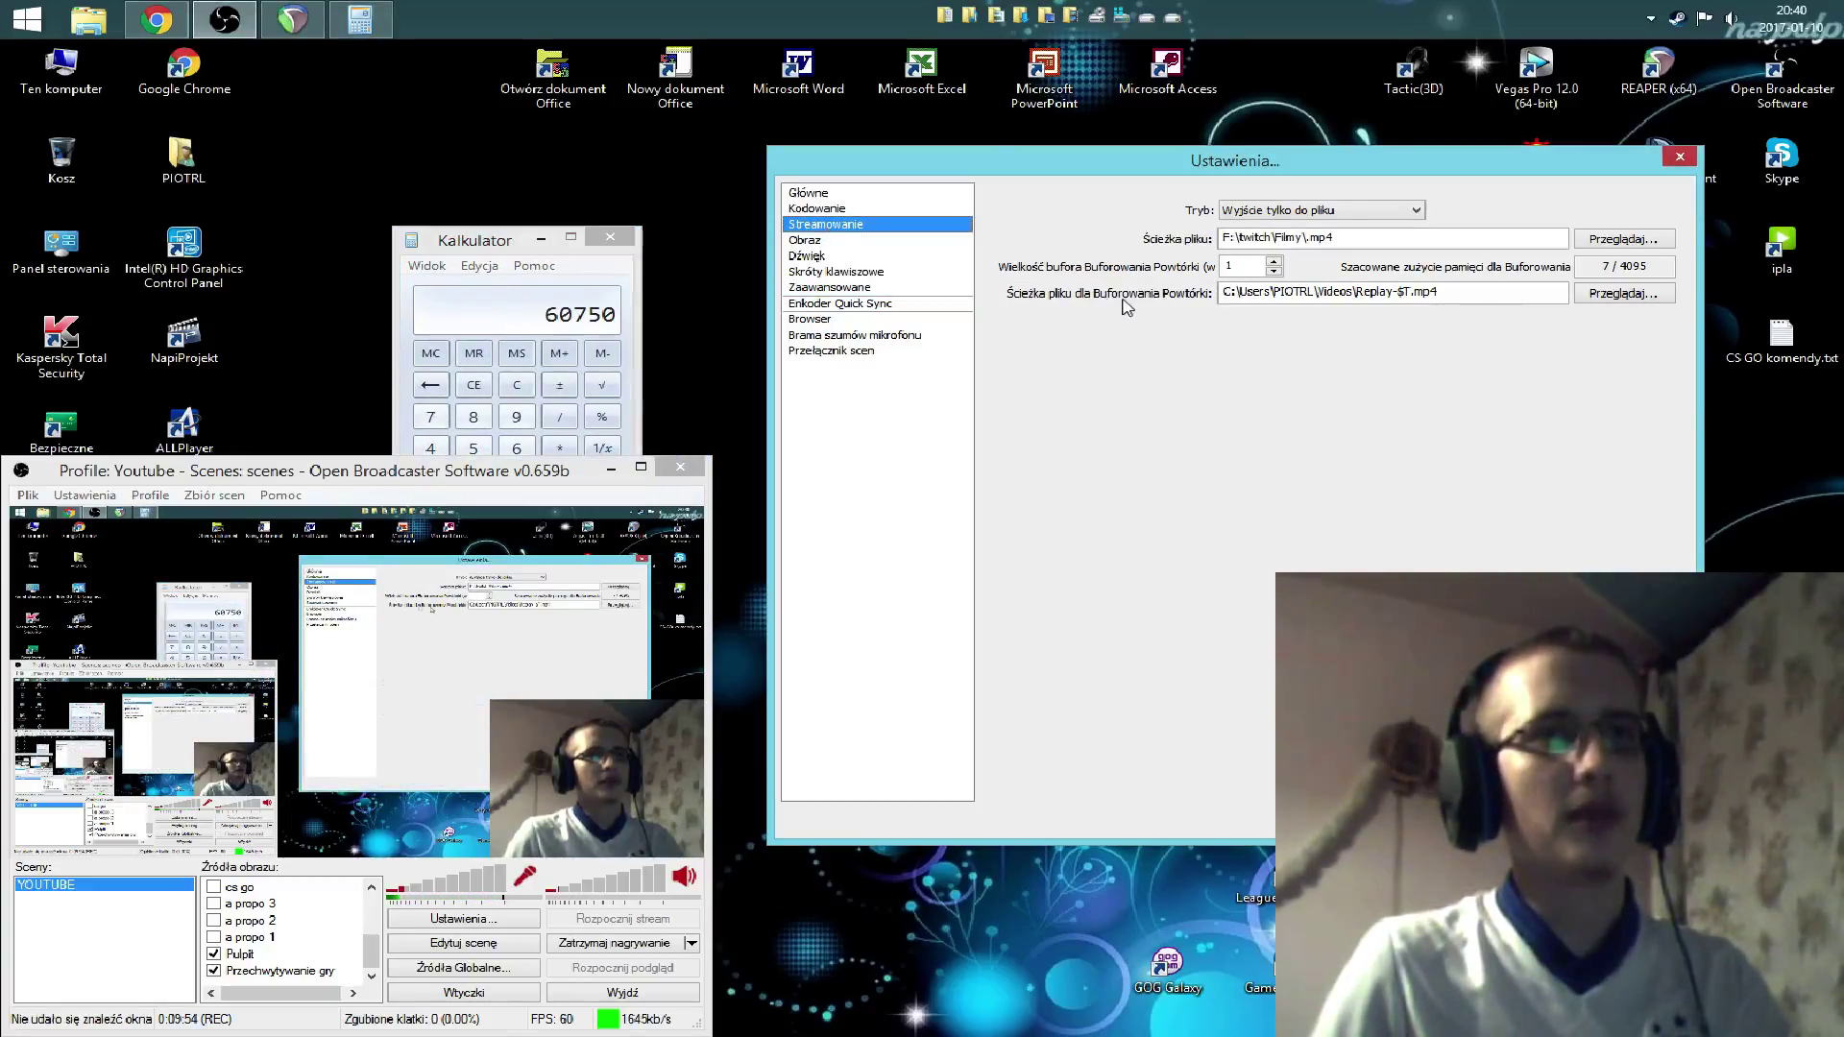
pyautogui.click(826, 209)
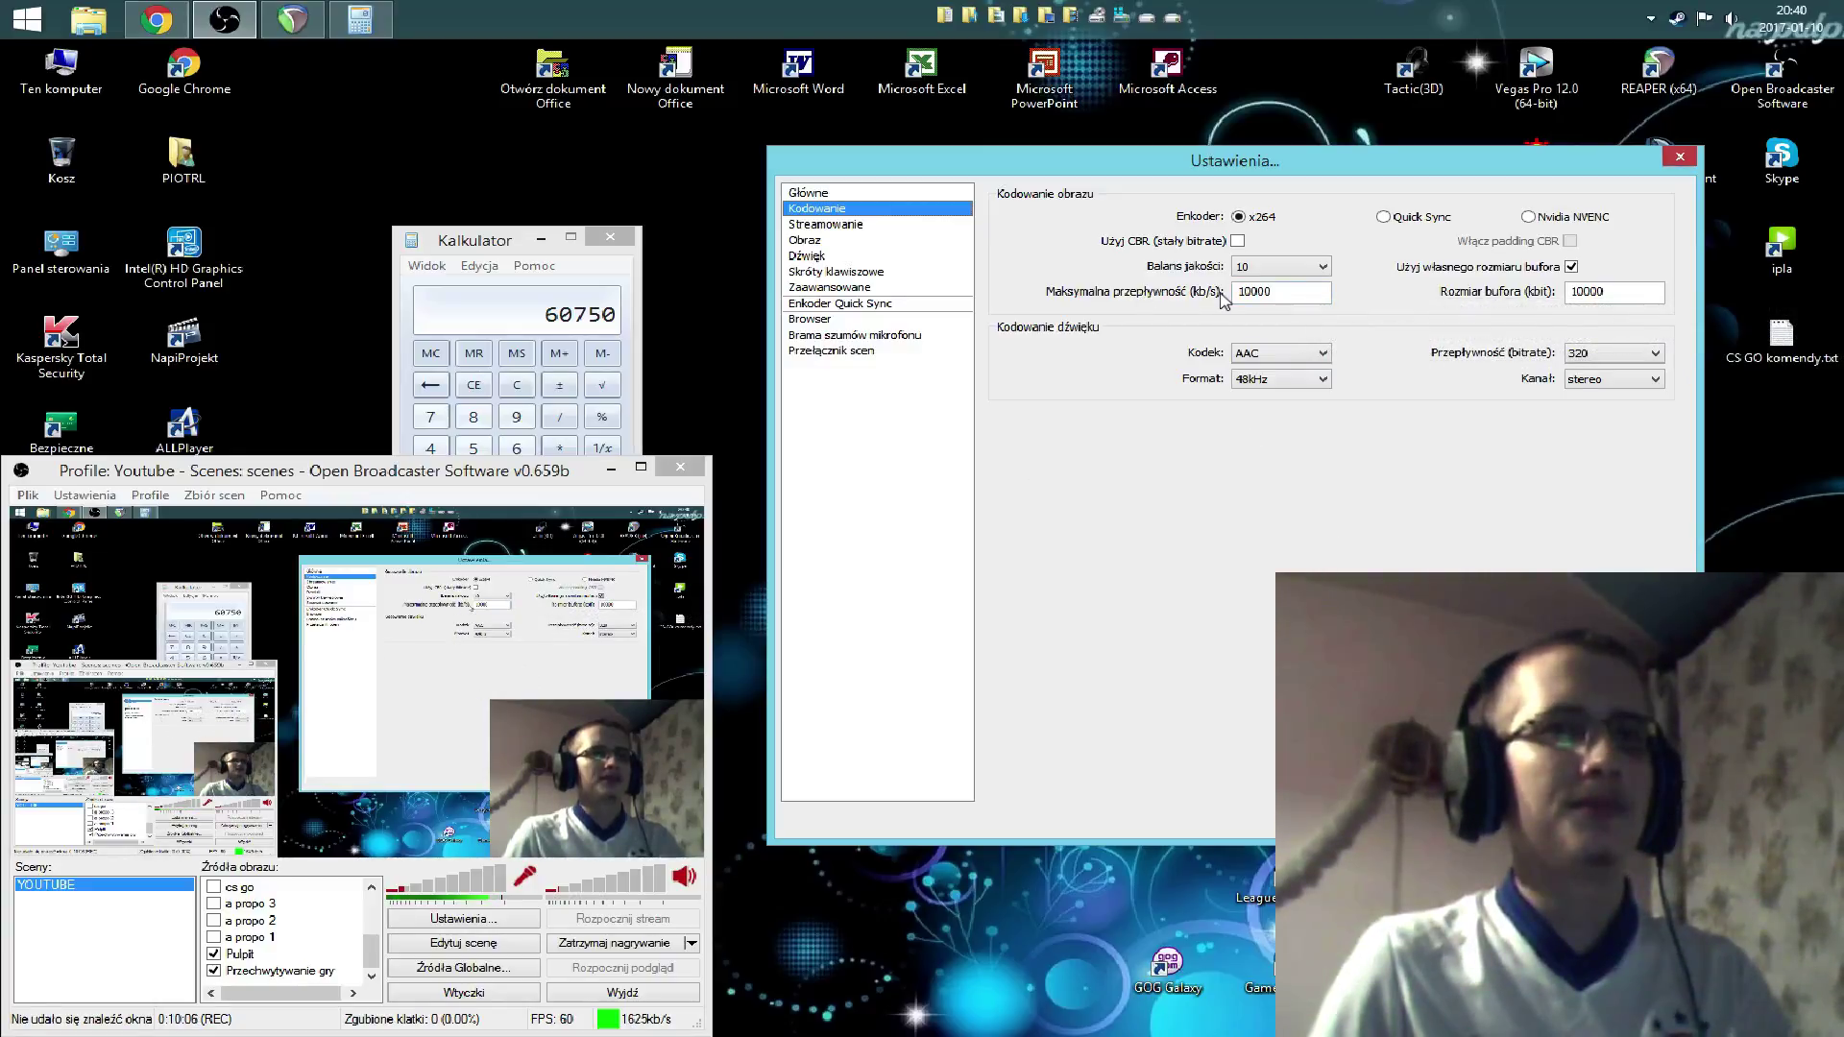
pyautogui.moveTo(1298, 293)
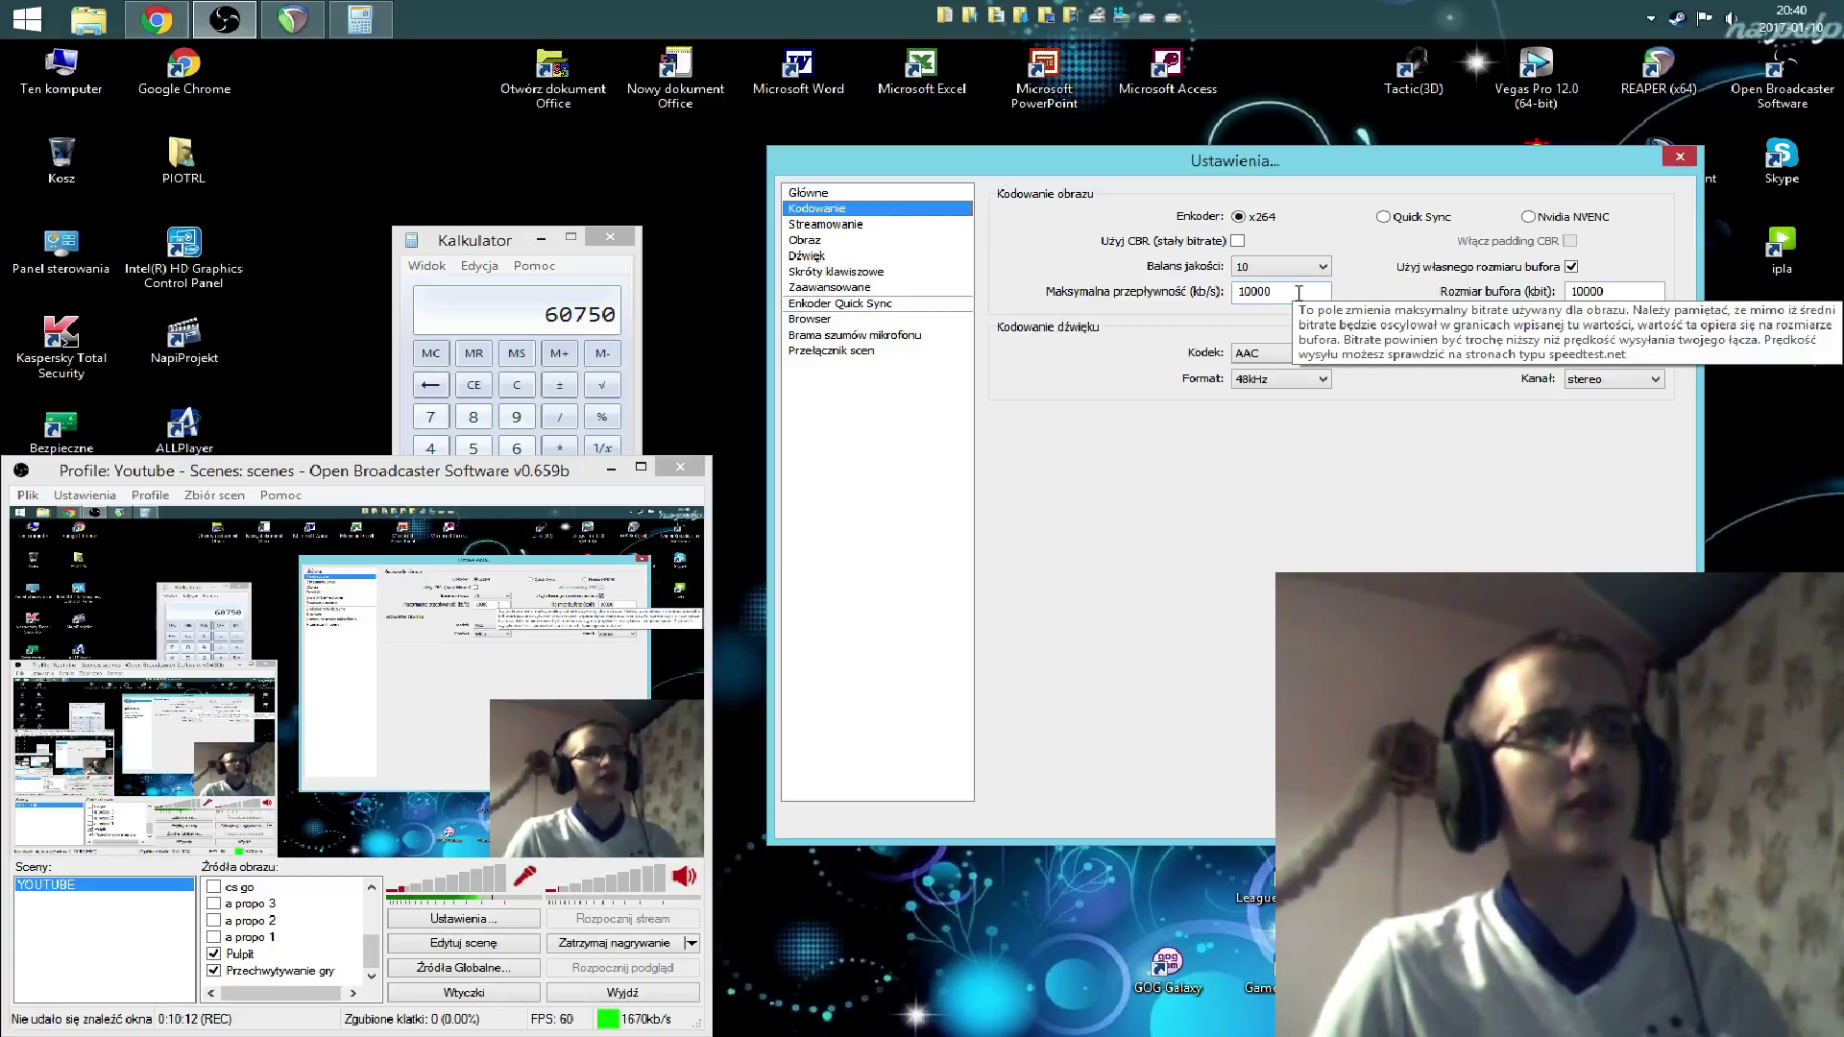
pyautogui.press('XF86Calculator')
pyautogui.click(693, 563)
pyautogui.click(779, 594)
pyautogui.click(650, 626)
pyautogui.click(673, 657)
pyautogui.click(694, 627)
pyautogui.click(650, 595)
pyautogui.click(821, 641)
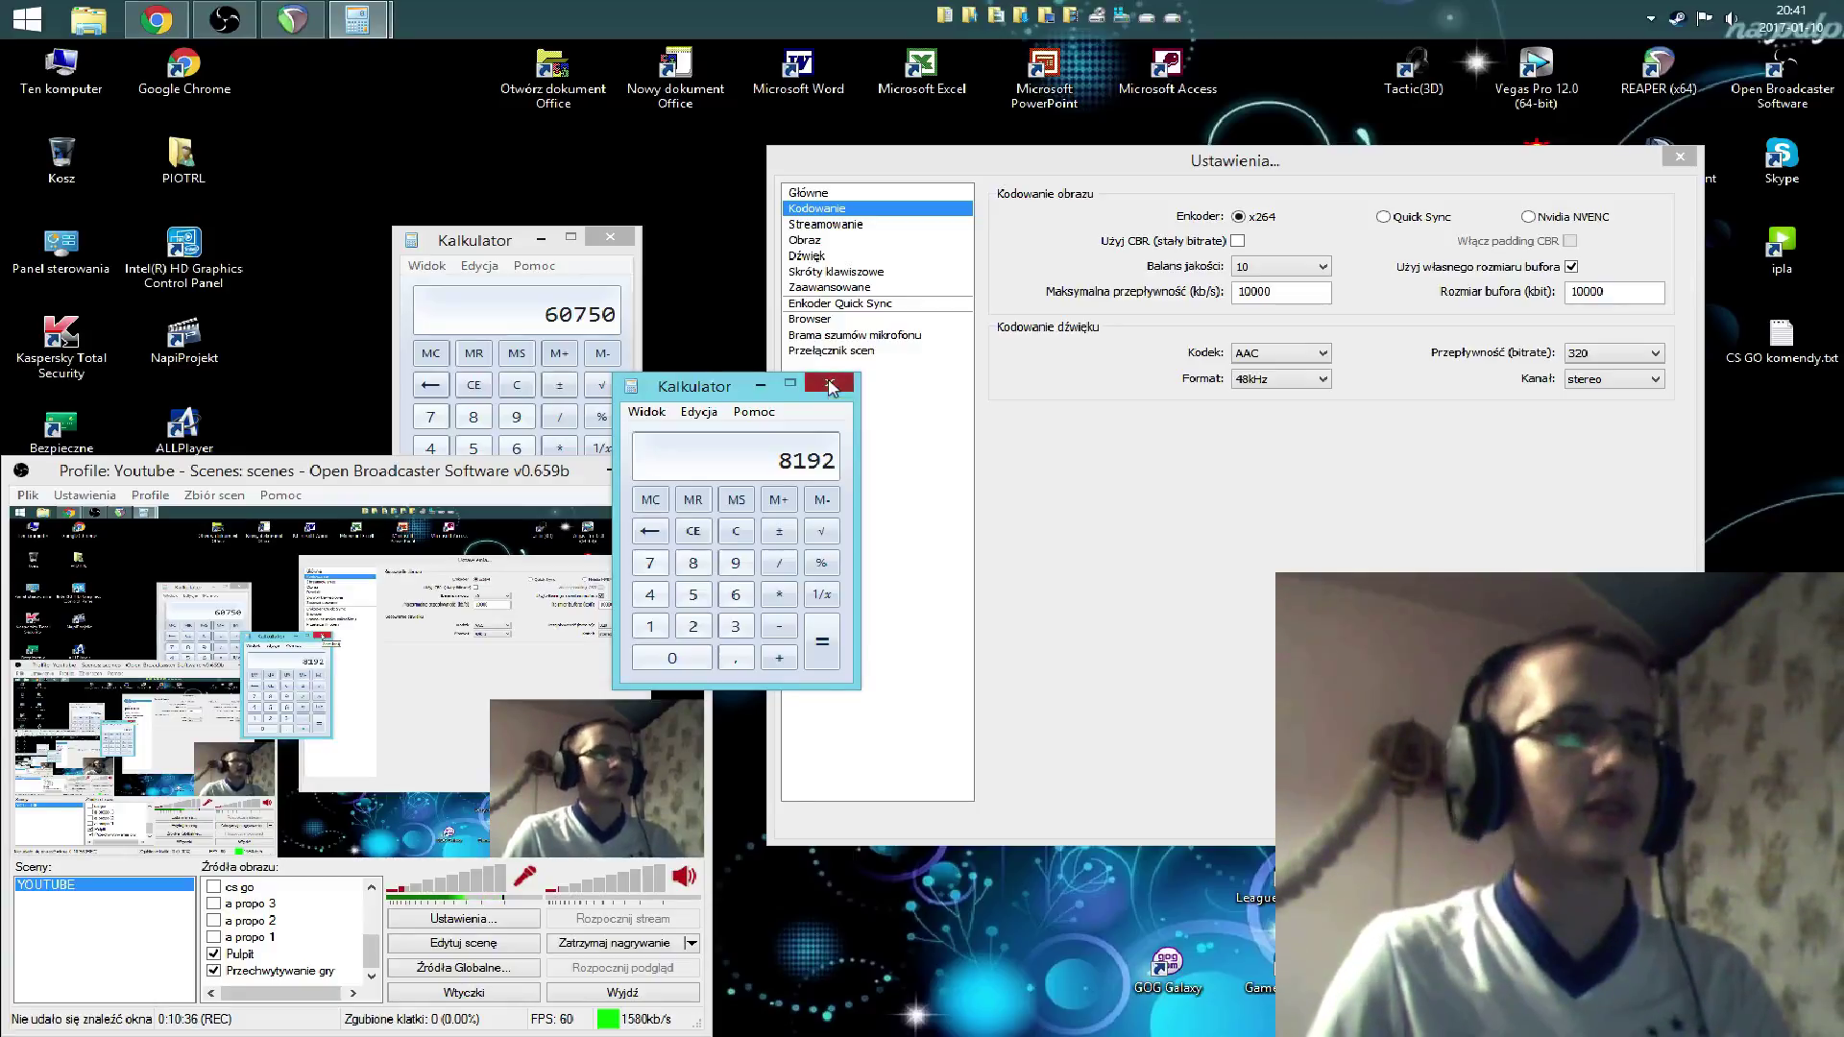
pyautogui.click(828, 385)
# Step: Move the remaining Calculator window up and multiply its result by 2
pyautogui.moveTo(453, 244); pyautogui.dragTo(462, 171)
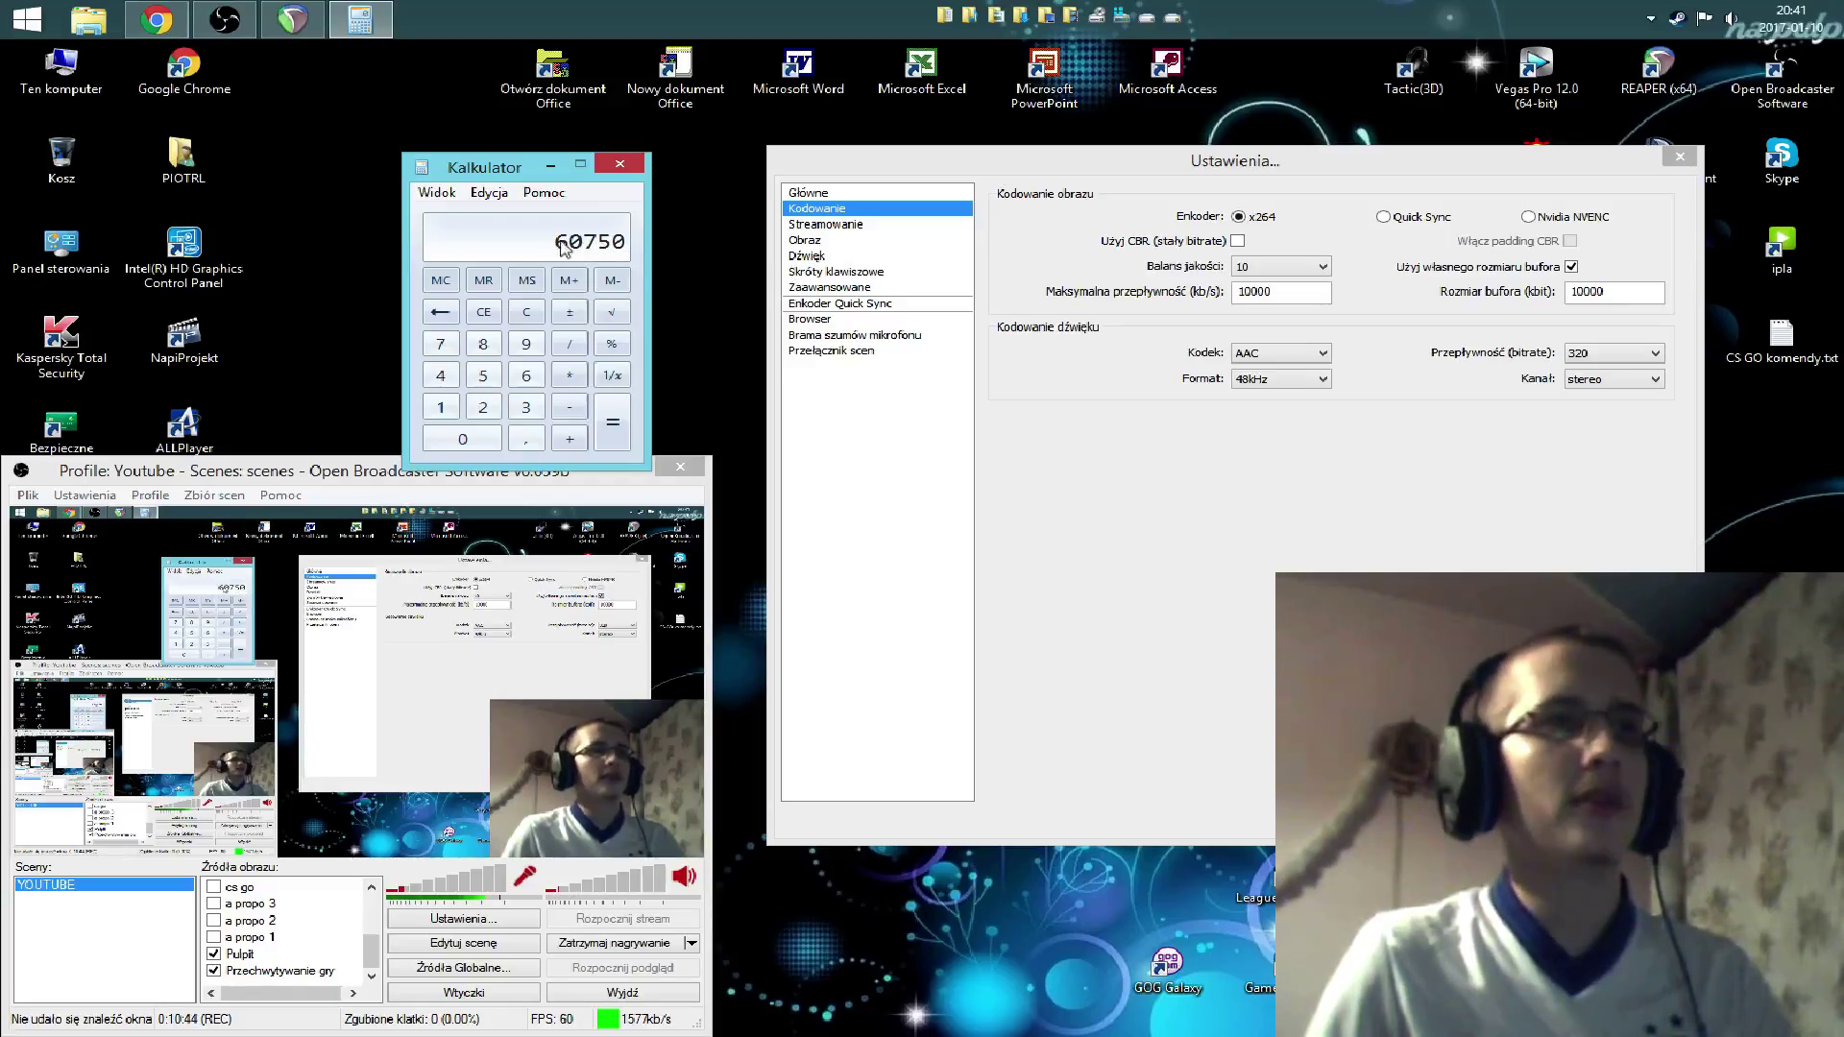
pyautogui.click(571, 377)
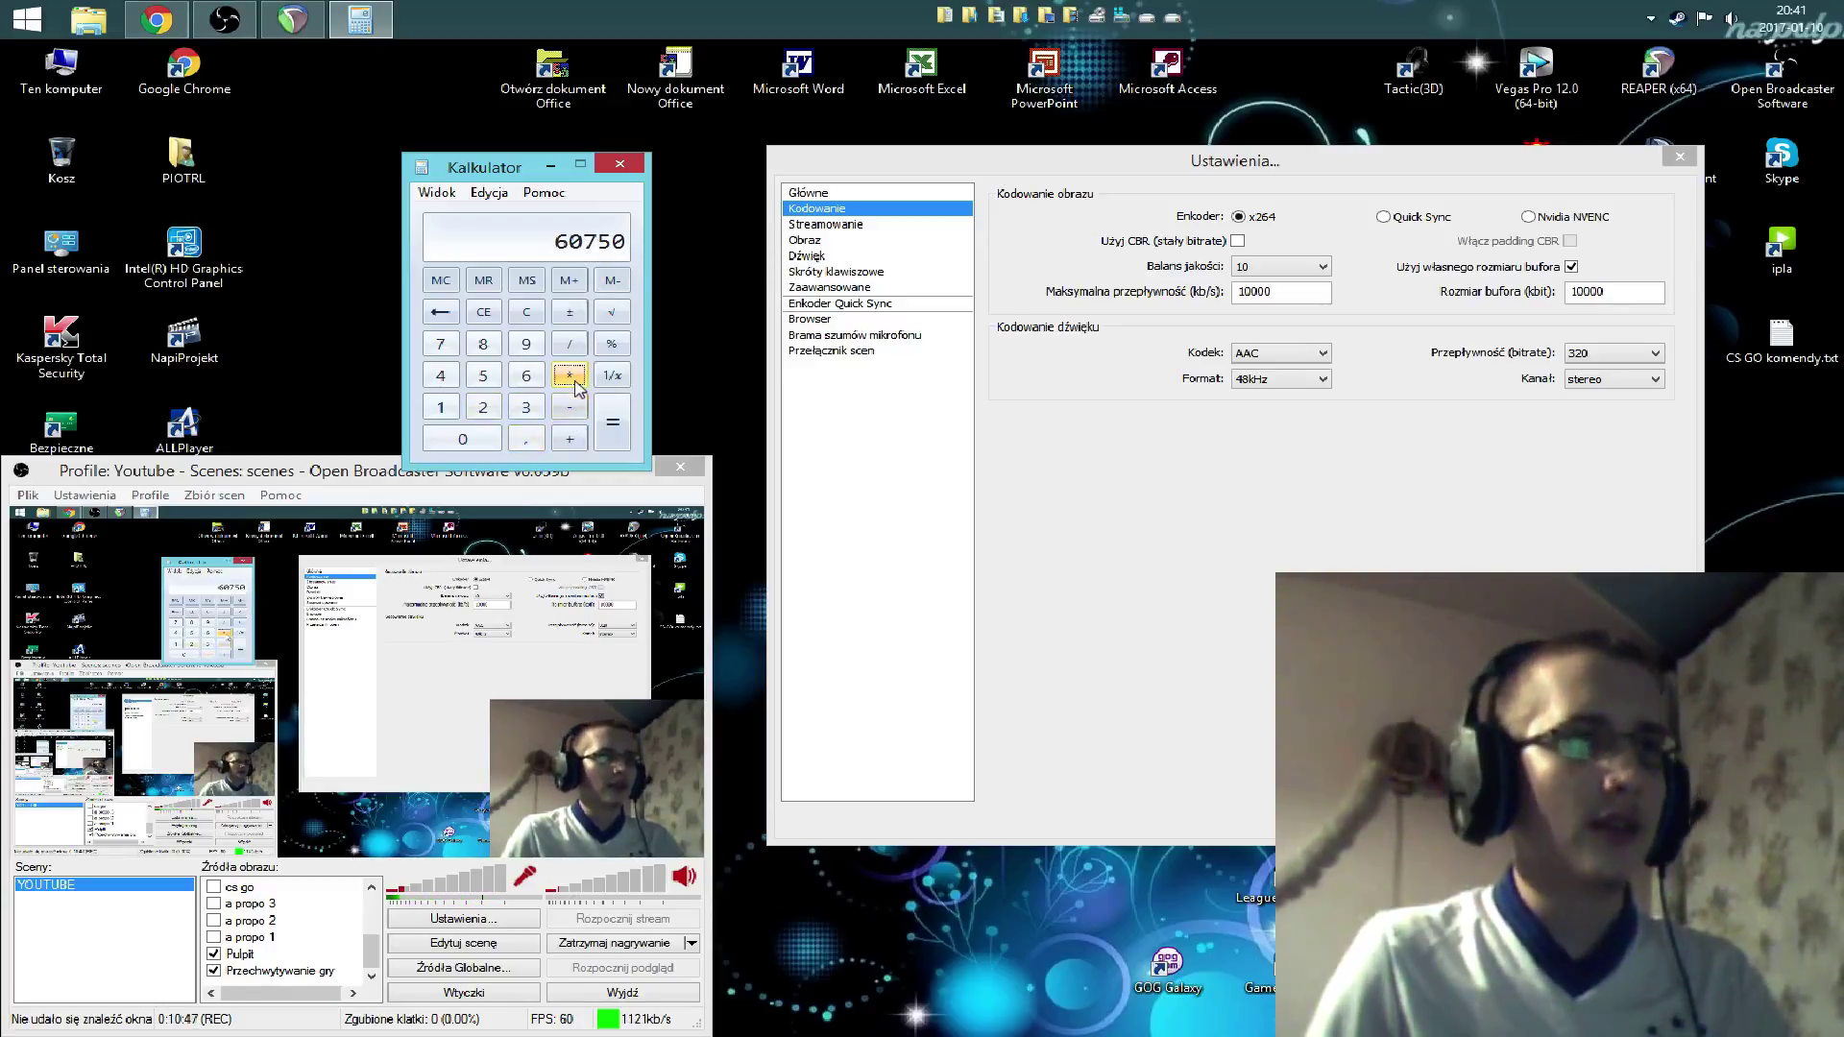
pyautogui.click(484, 410)
pyautogui.click(613, 422)
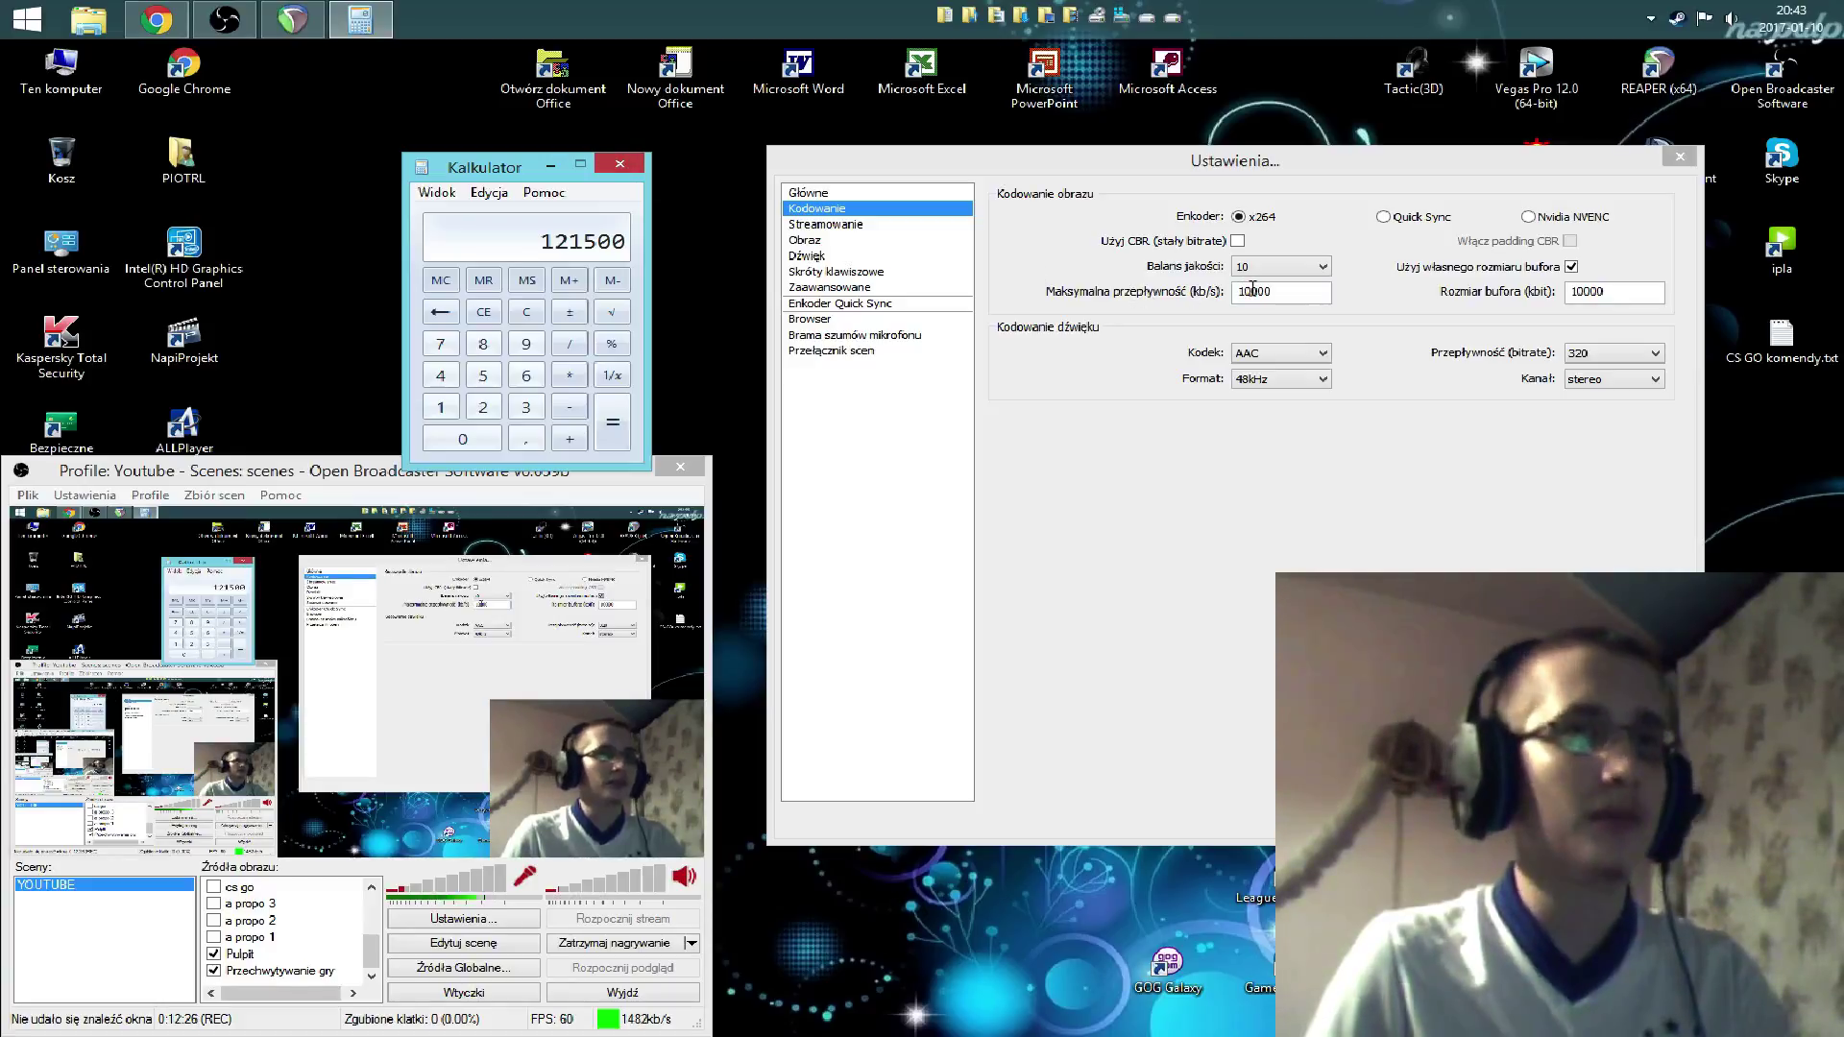
# Step: Highlight the maximum bitrate value in the video encoding settings, leave it as it is, and close the Calculator
pyautogui.click(1201, 298)
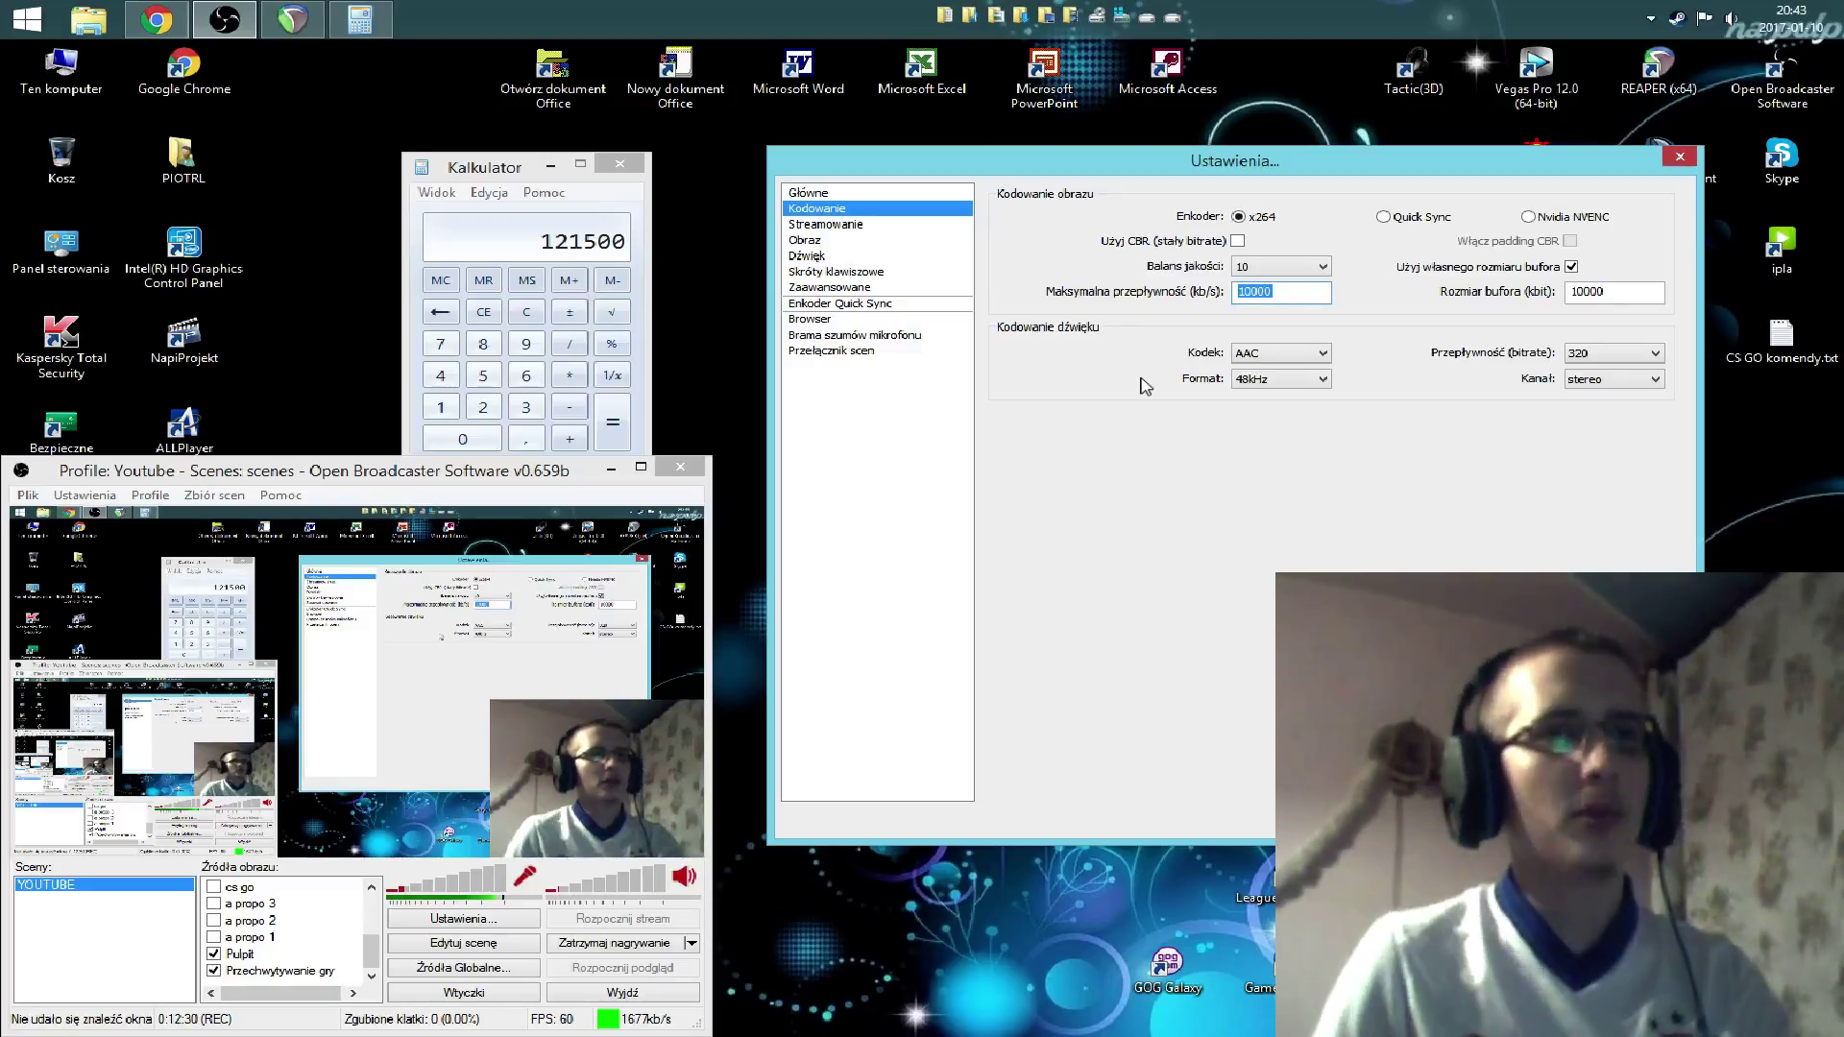
pyautogui.click(1308, 296)
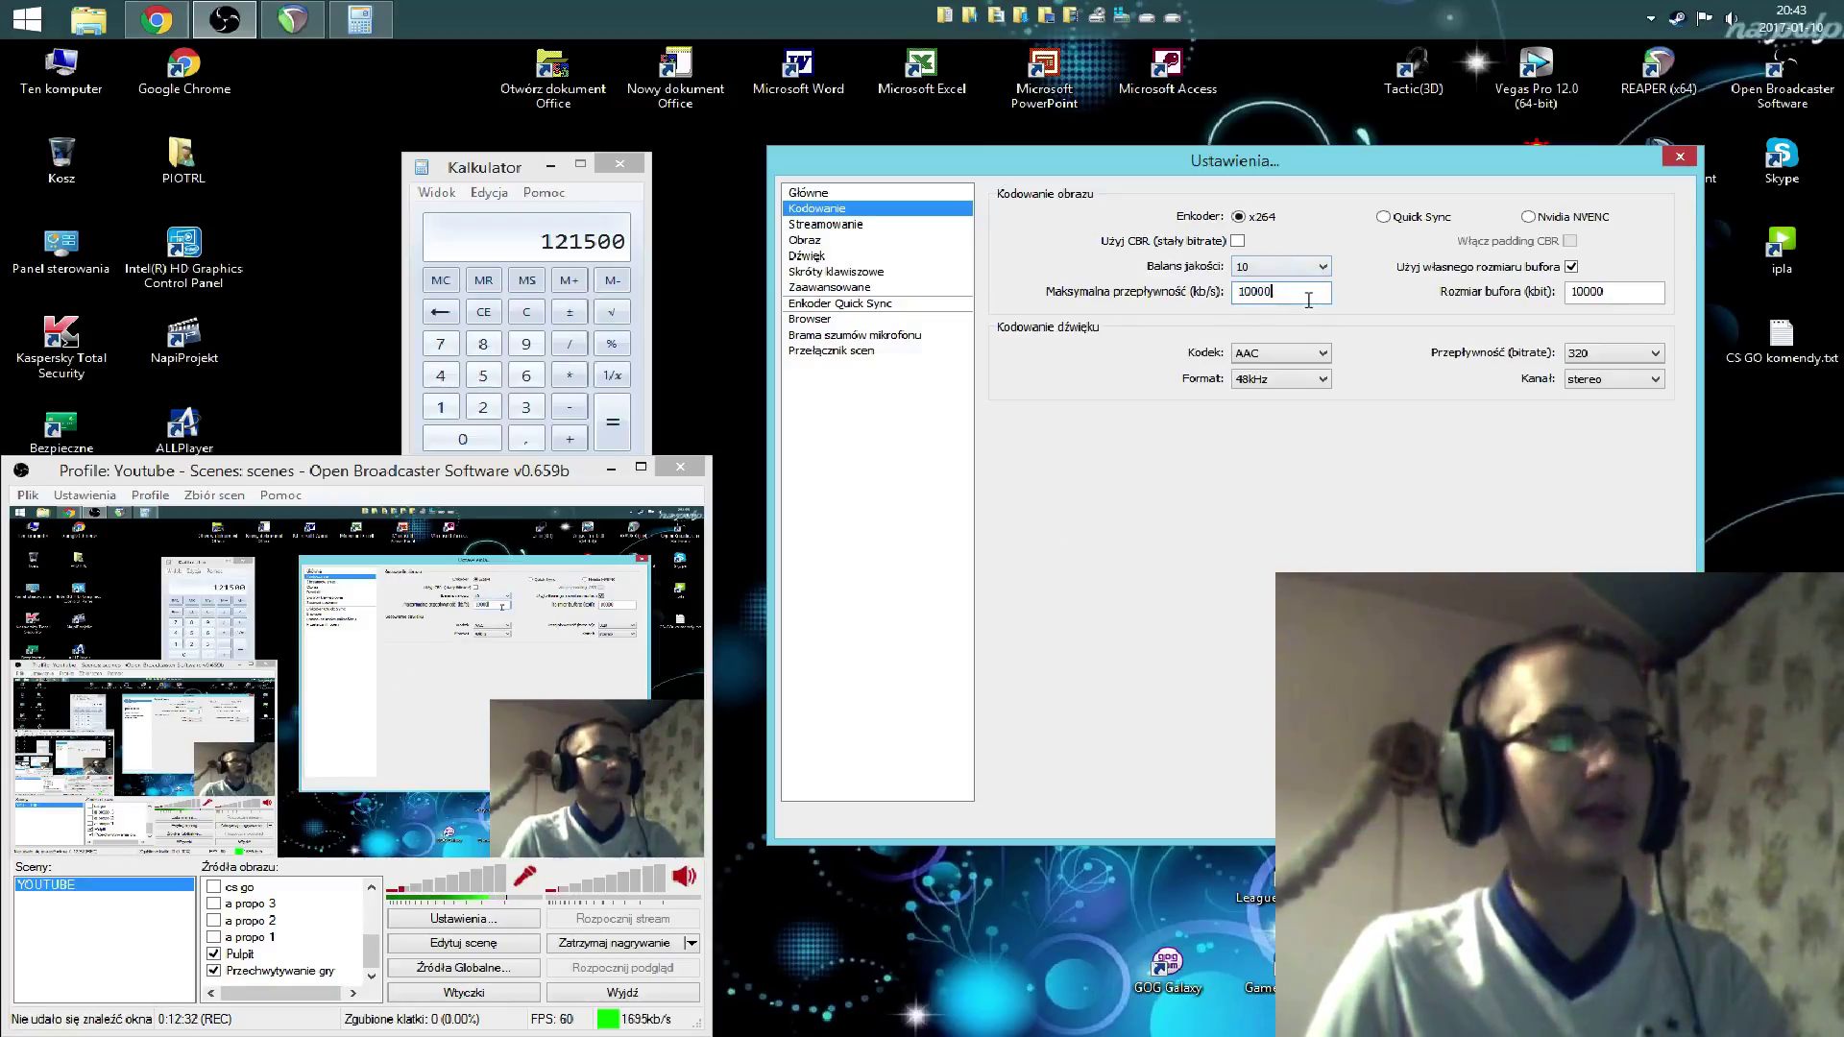
pyautogui.click(874, 12)
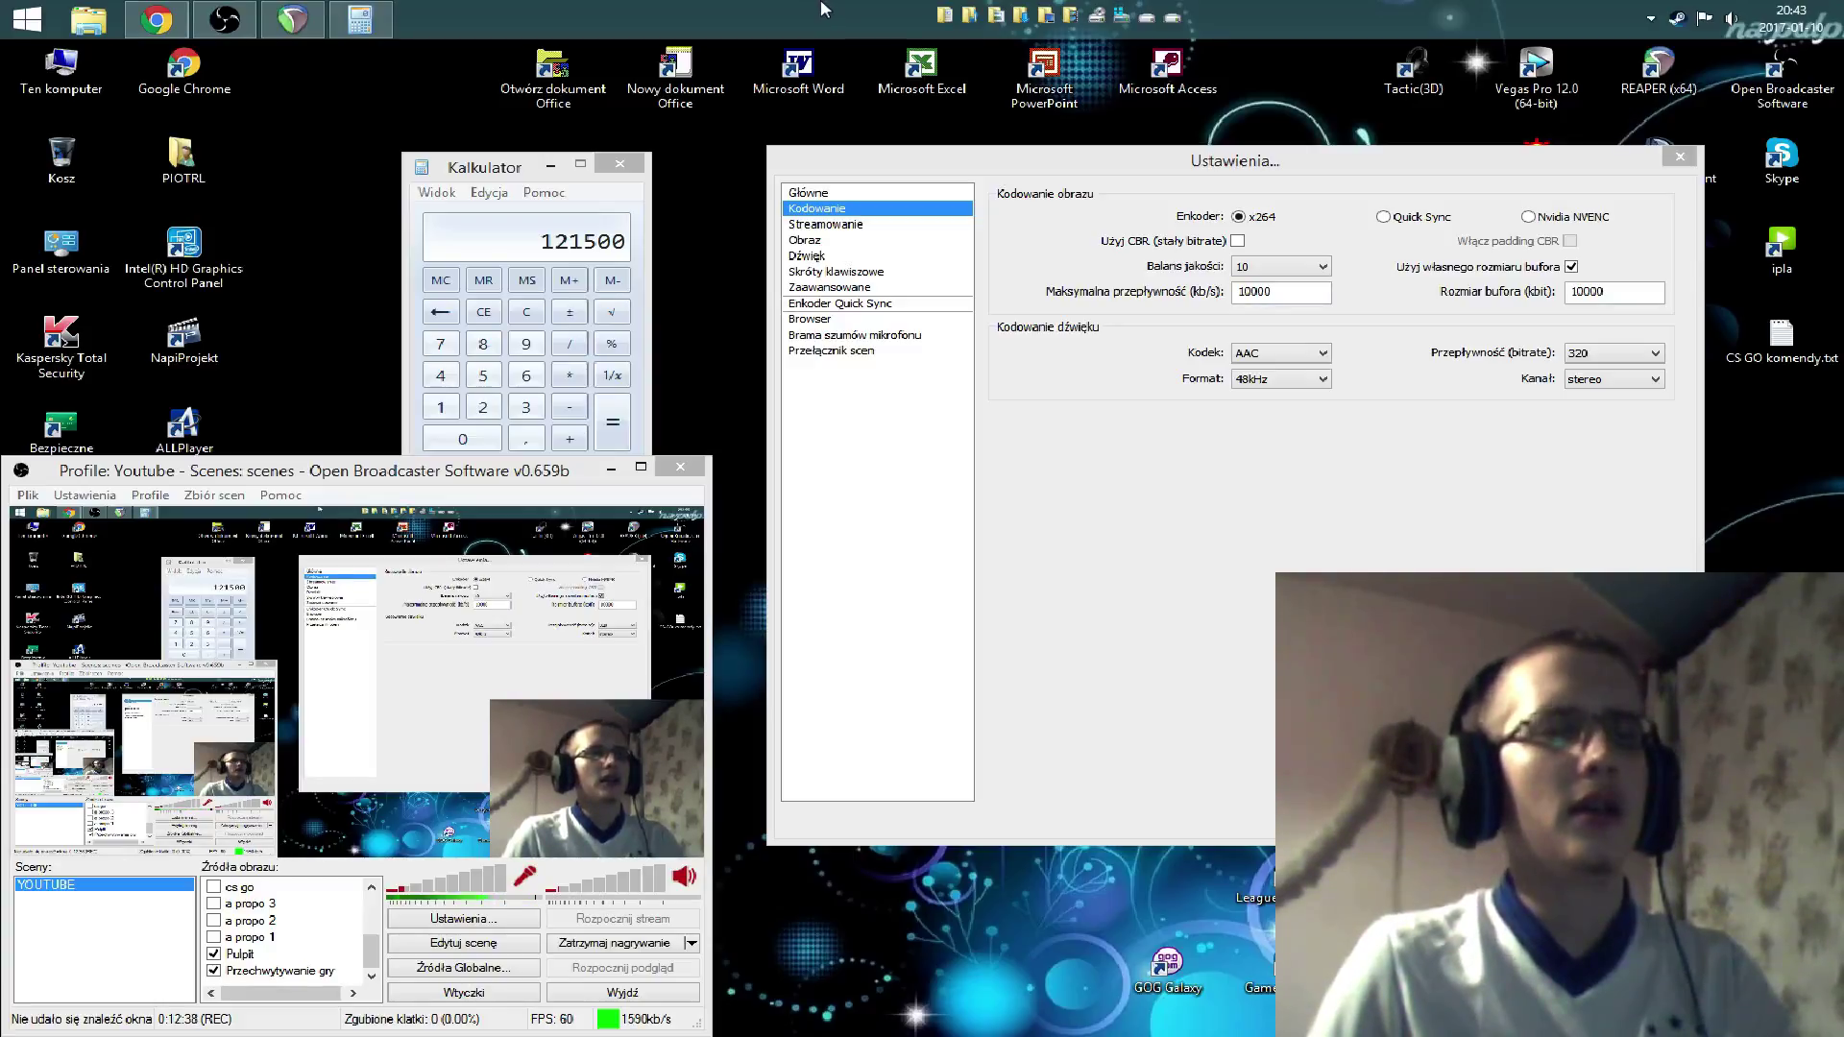
pyautogui.click(603, 166)
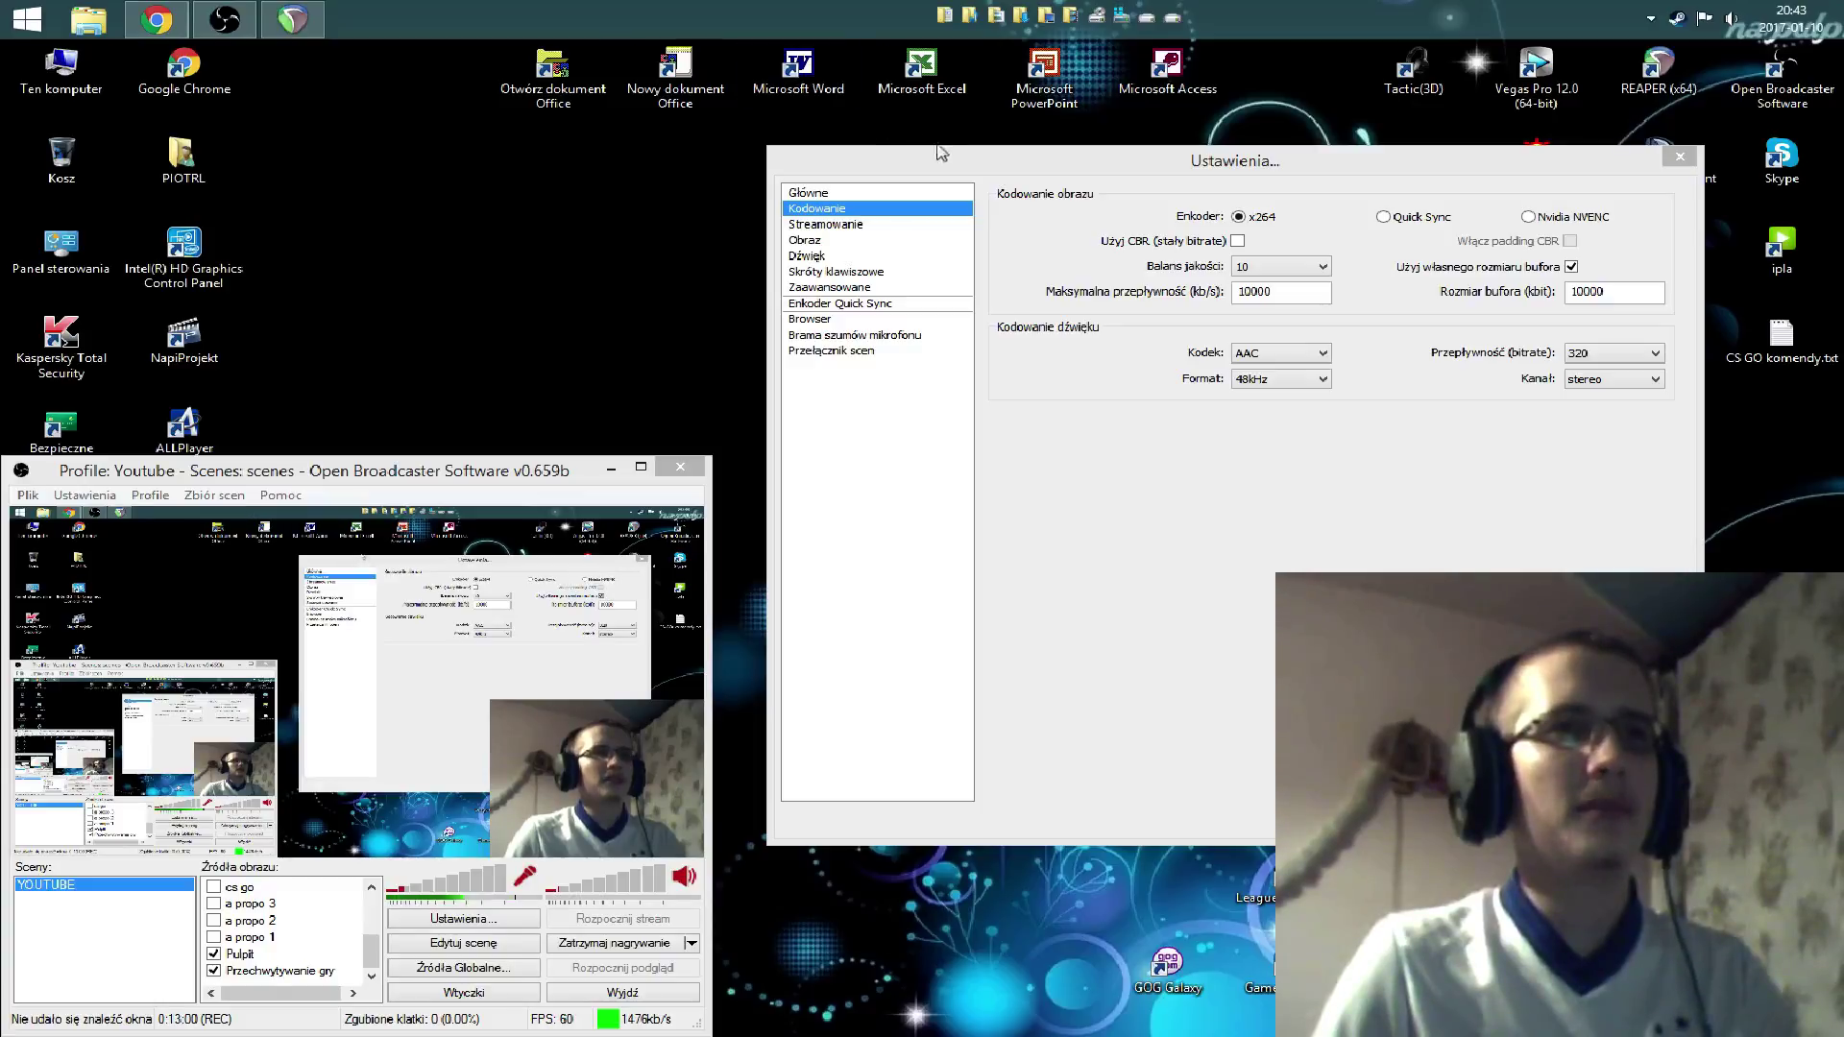
# Step: Move the settings window slightly toward the main OBS window, and close the settings without changing the encoding options
pyautogui.moveTo(972, 166); pyautogui.dragTo(917, 176)
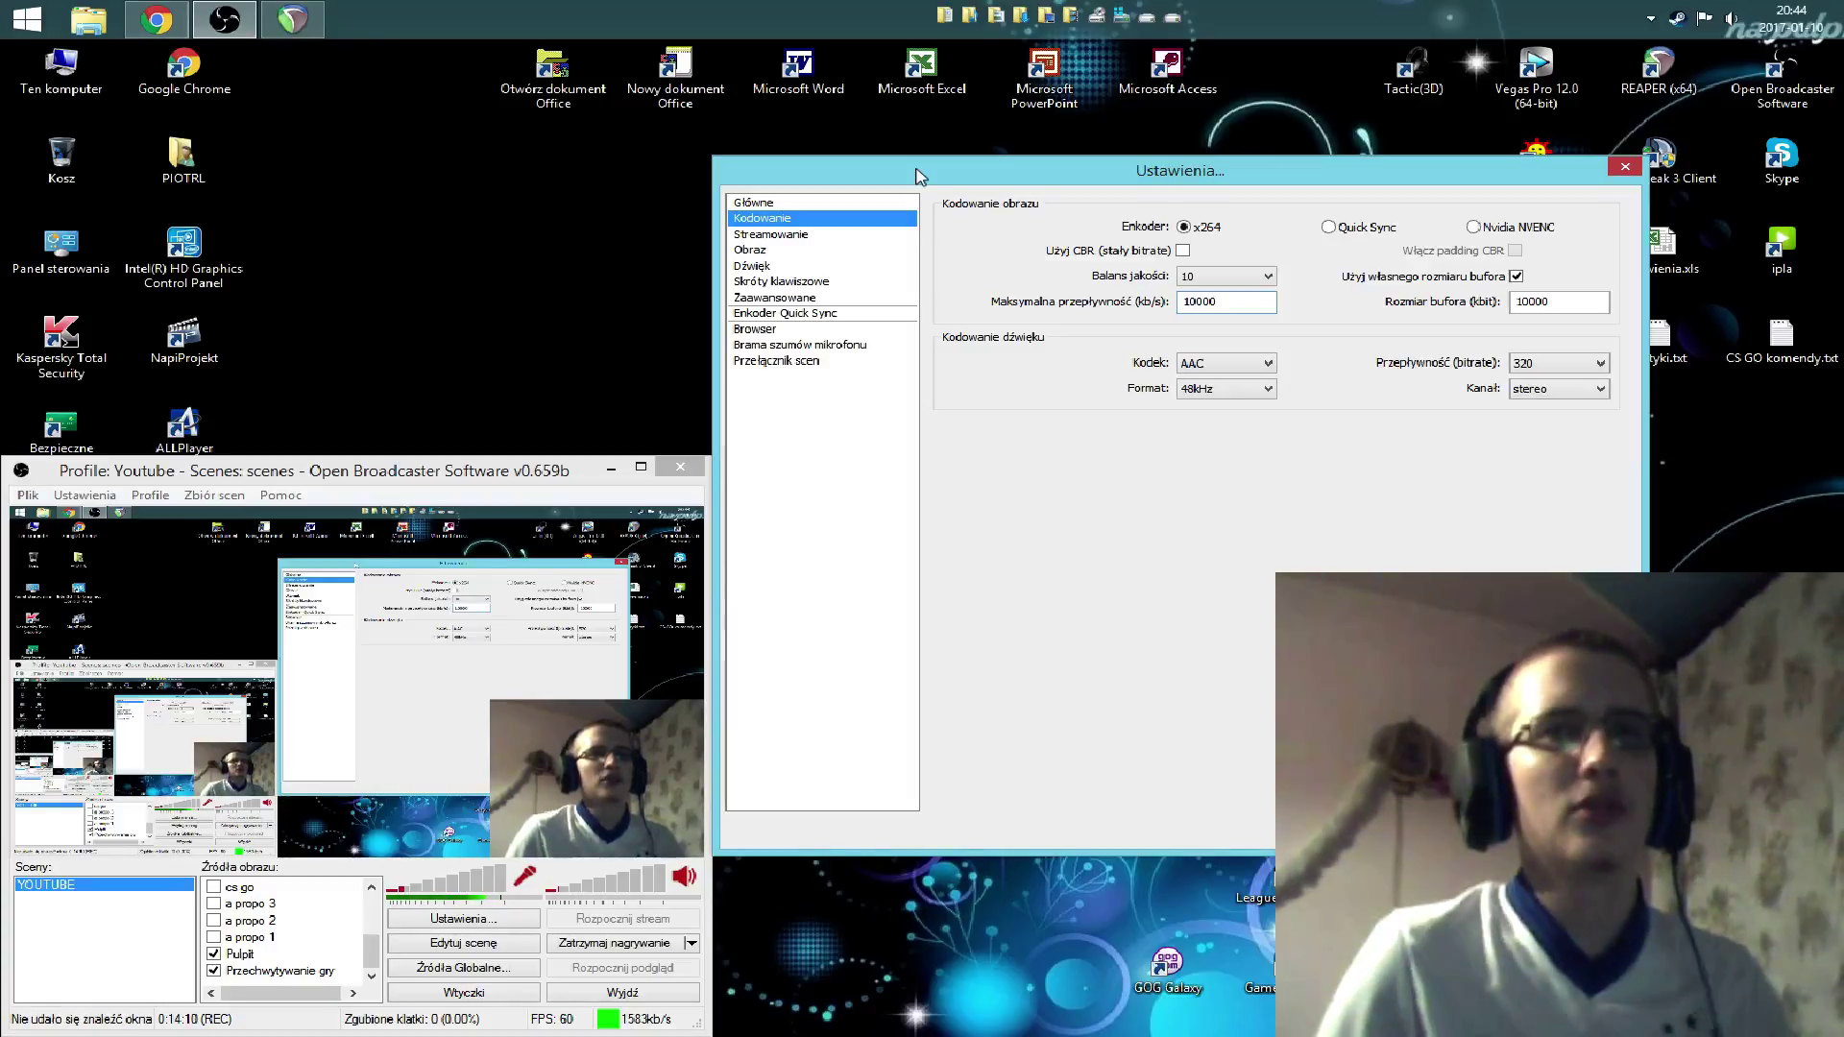
pyautogui.click(605, 9)
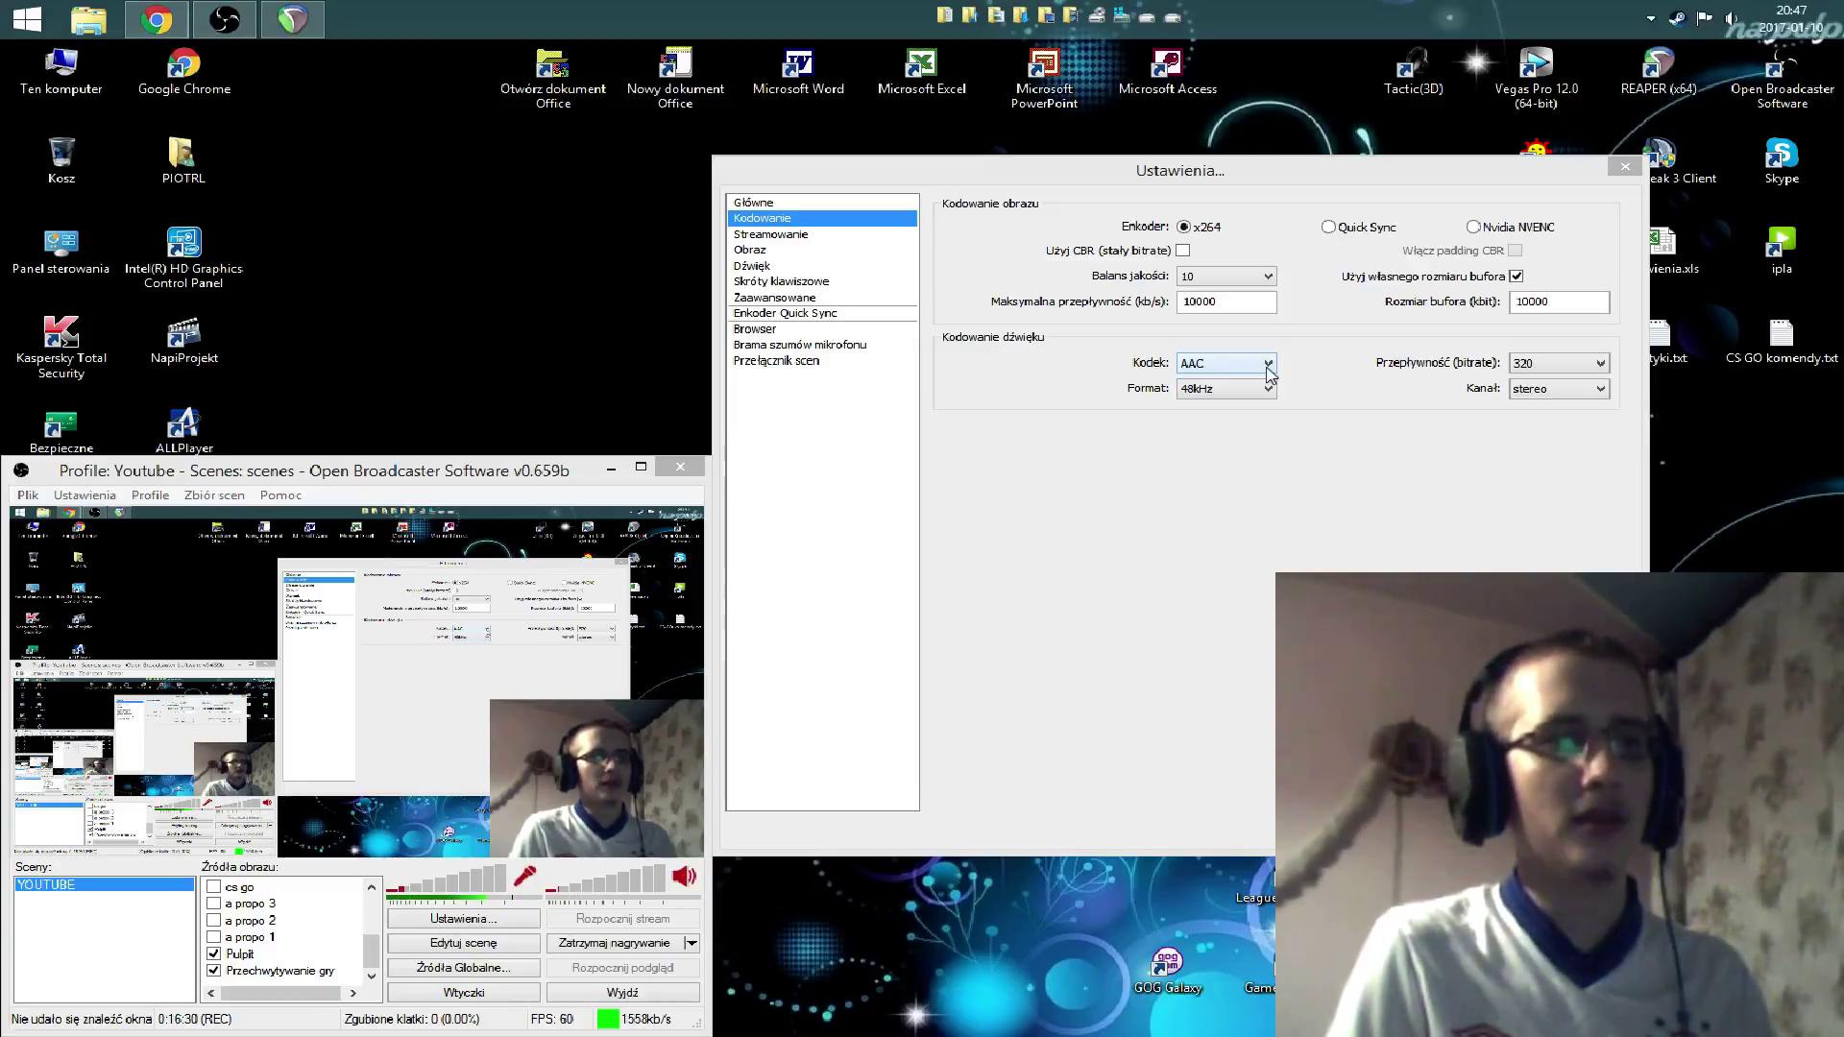
pyautogui.click(1623, 167)
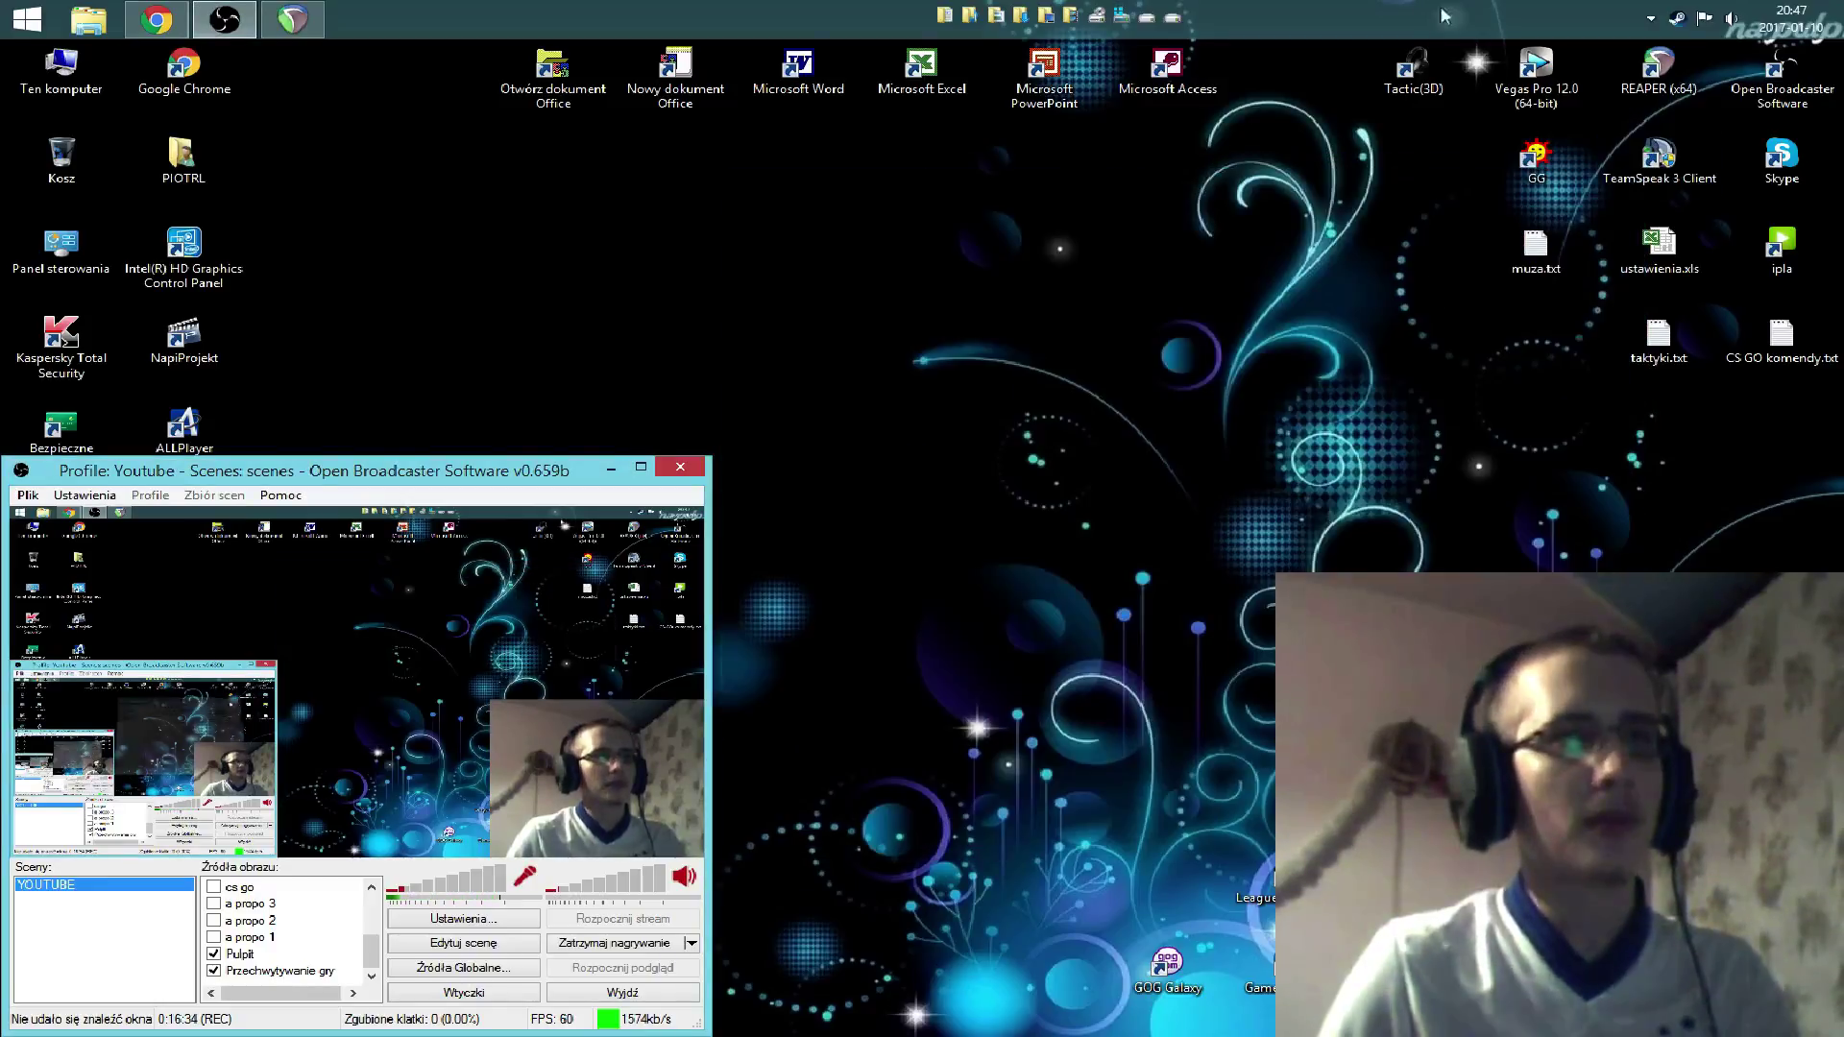
pyautogui.click(1467, 48)
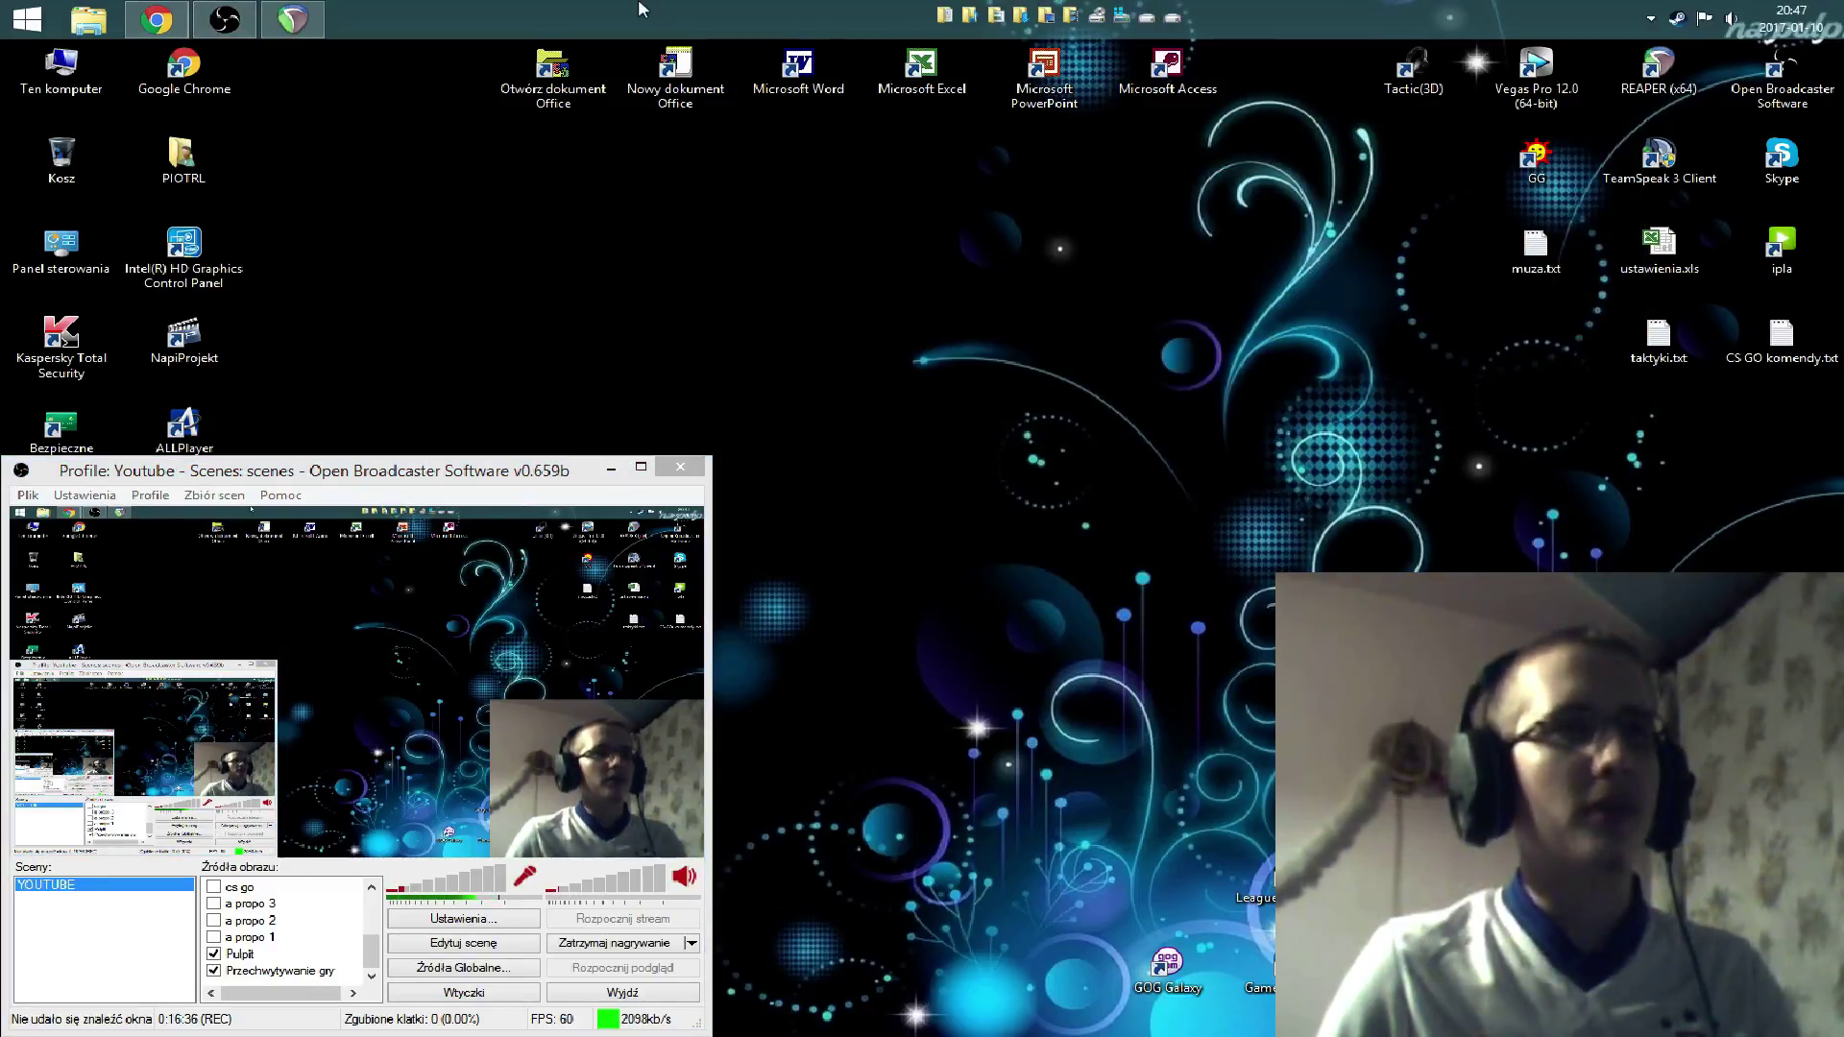